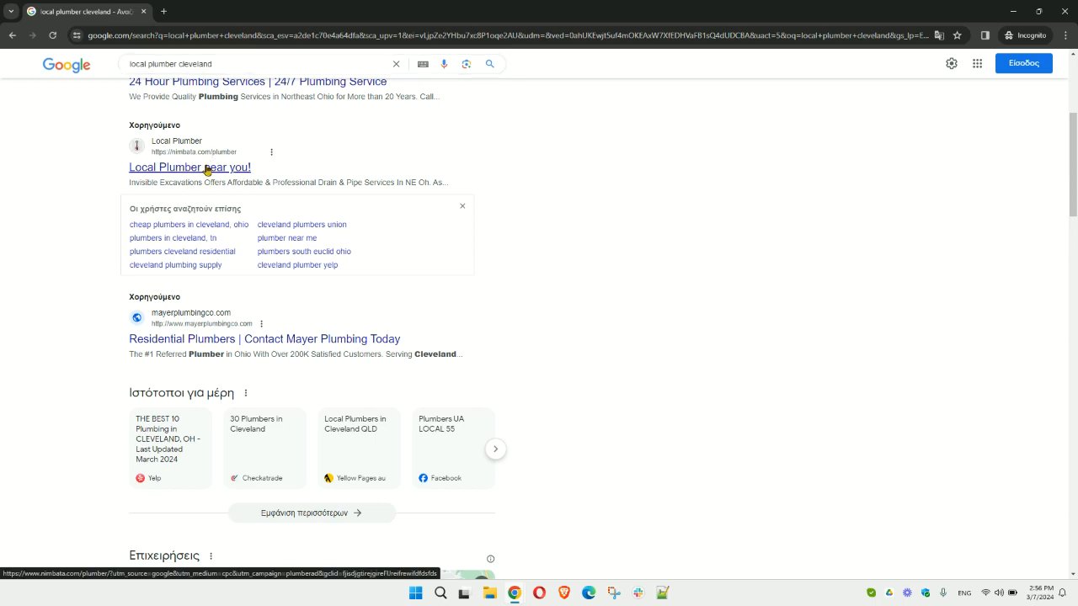
- Open the "Local Plumber near you!" sponsored result, accept the cookie notice and look through the landing page
{"action": "left_click", "coordinate": [208, 171]}
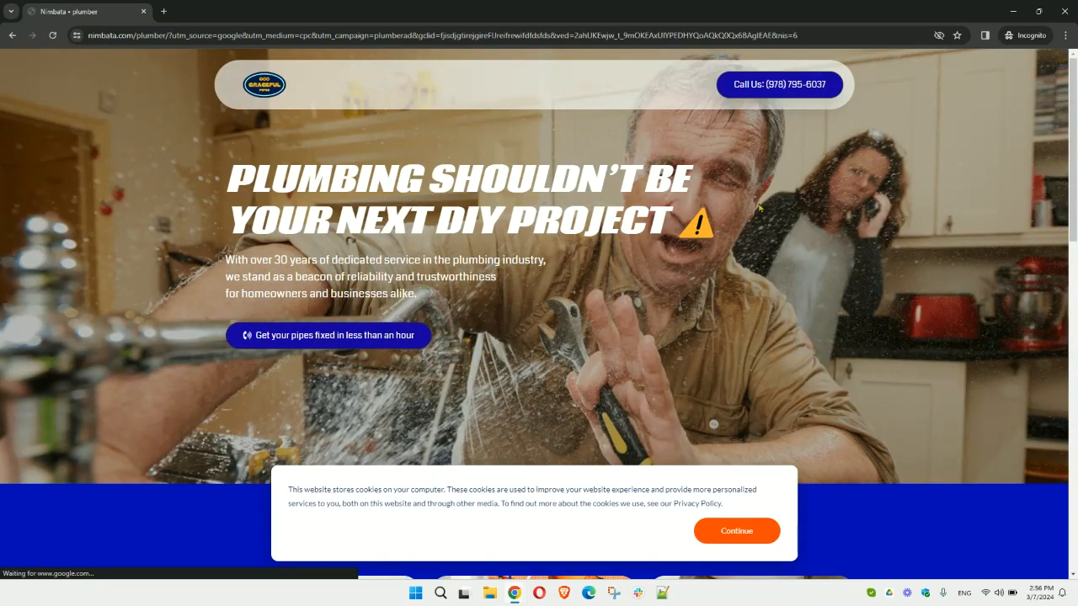
{"action": "left_click", "coordinate": [752, 528]}
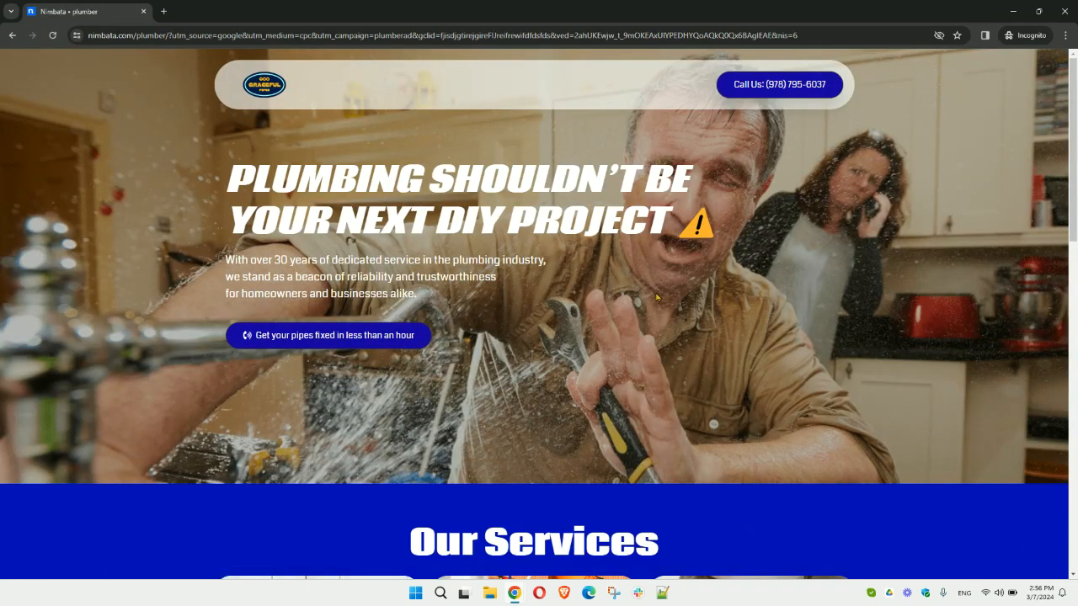
{"action": "scroll", "coordinate": [656, 296], "scroll_direction": "down", "scroll_amount": 4}
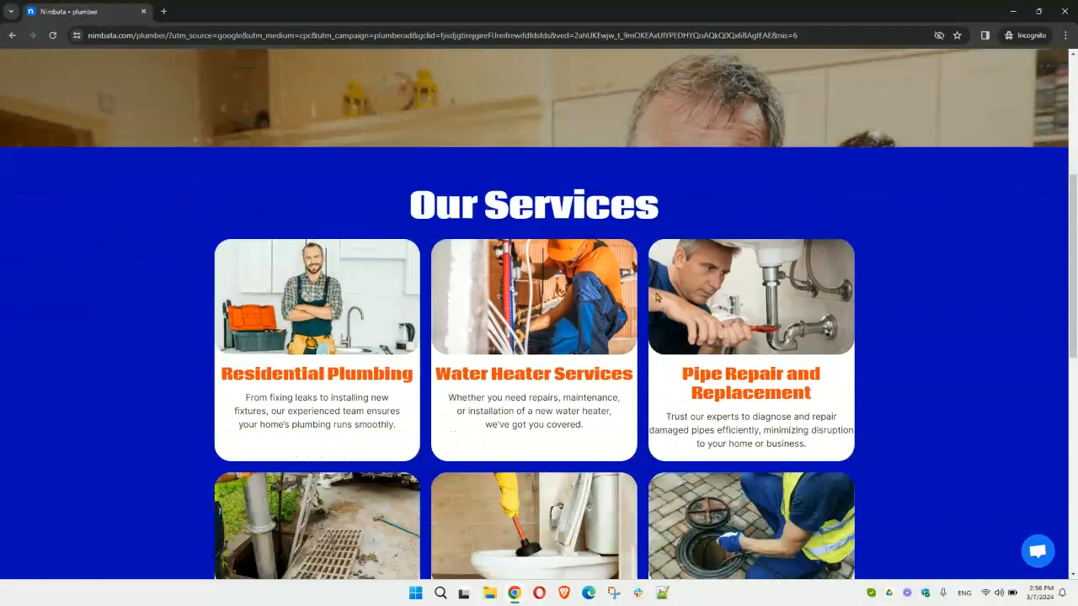
{"action": "scroll", "coordinate": [624, 313], "scroll_direction": "down", "scroll_amount": 2}
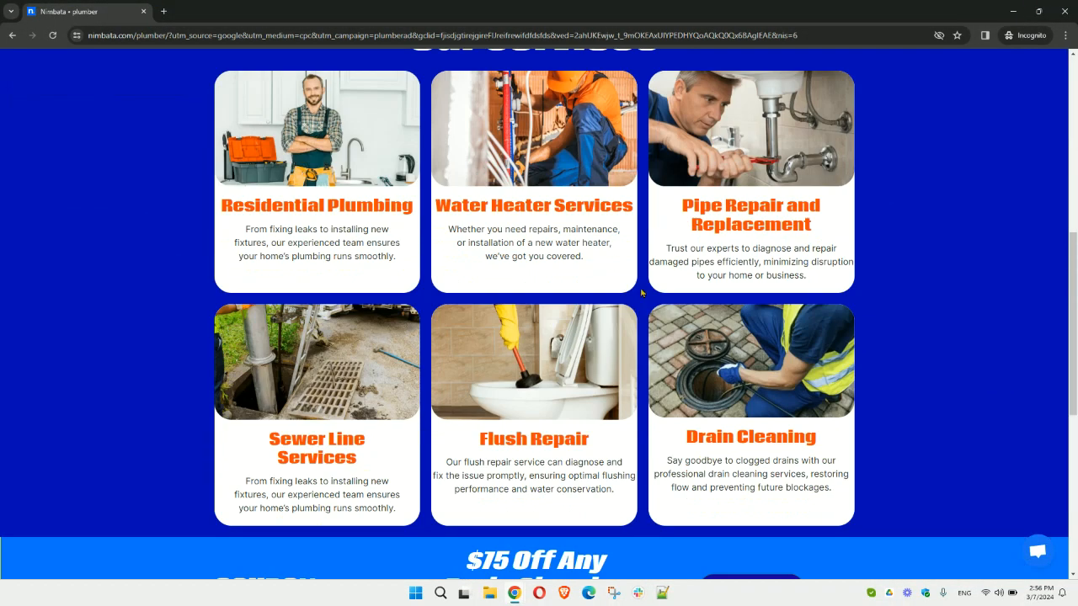
{"action": "scroll", "coordinate": [640, 292], "scroll_direction": "down", "scroll_amount": 5}
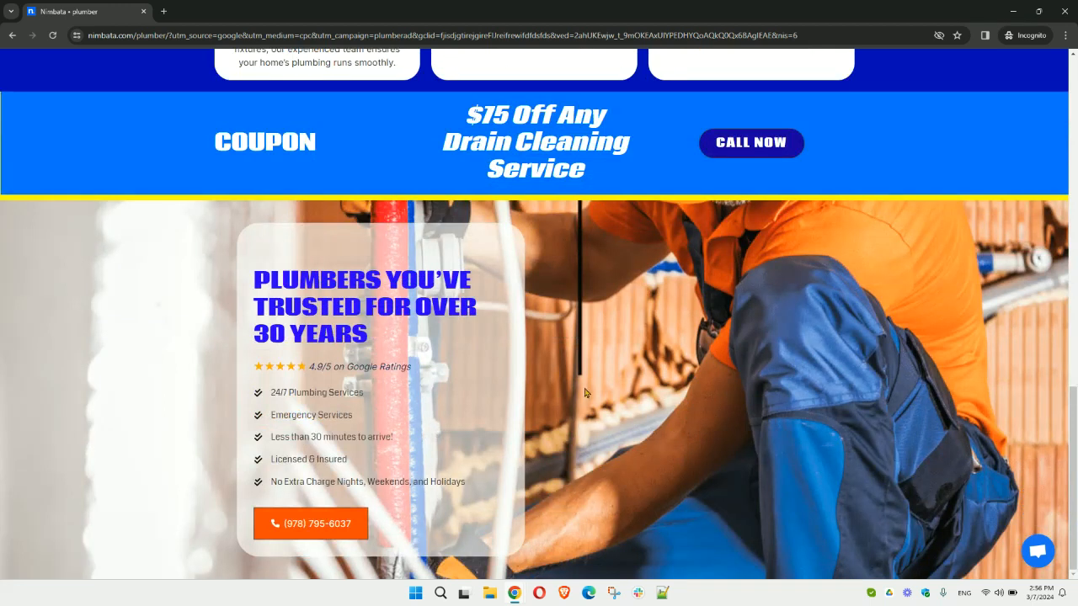
{"action": "scroll", "coordinate": [563, 417], "scroll_direction": "up", "scroll_amount": 4}
{"action": "scroll", "coordinate": [563, 421], "scroll_direction": "up", "scroll_amount": 7}
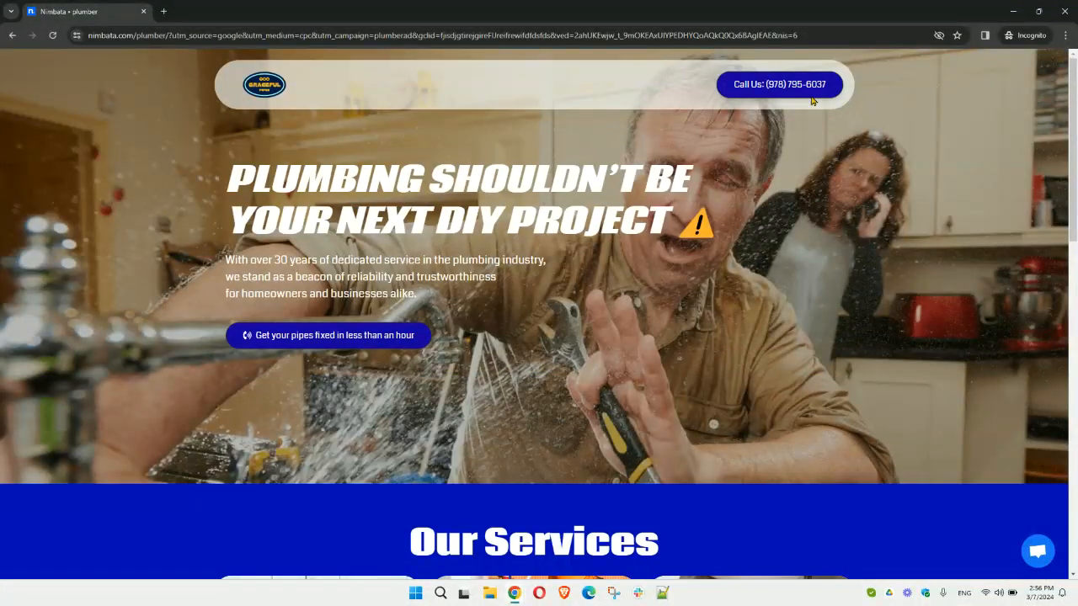
- Switch to Skype and call the phone number advertised on the plumber's landing page
{"action": "left_click", "coordinate": [873, 592]}
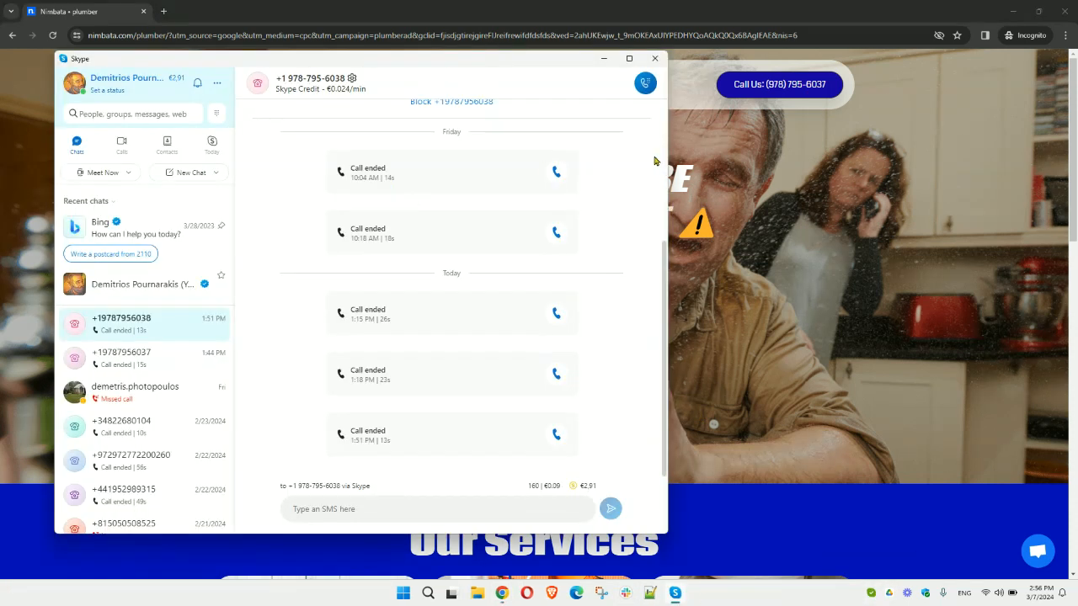
{"action": "left_click", "coordinate": [144, 352]}
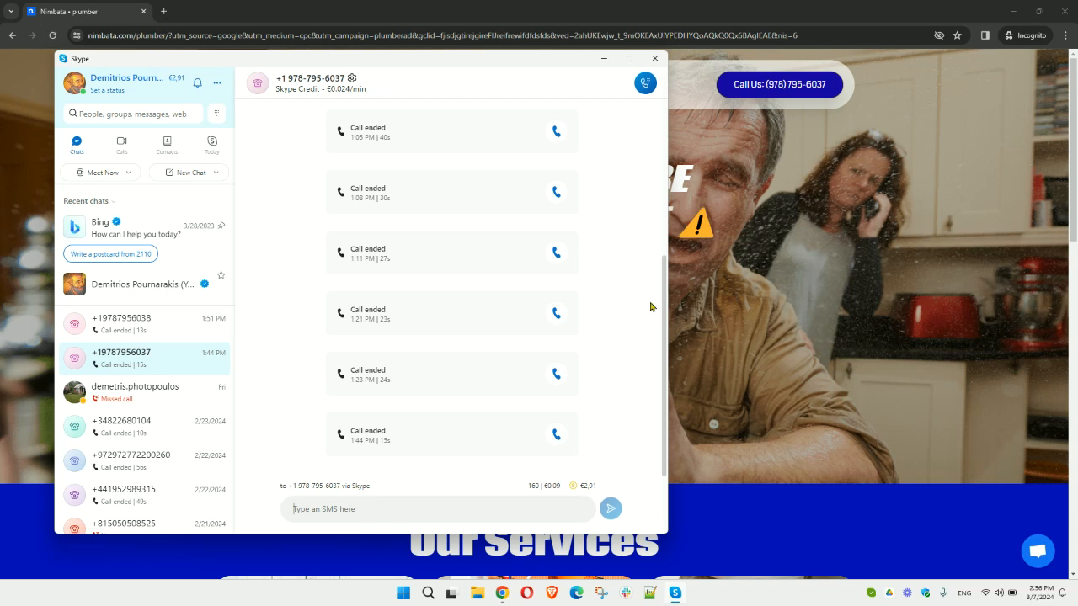
{"action": "left_click", "coordinate": [645, 84]}
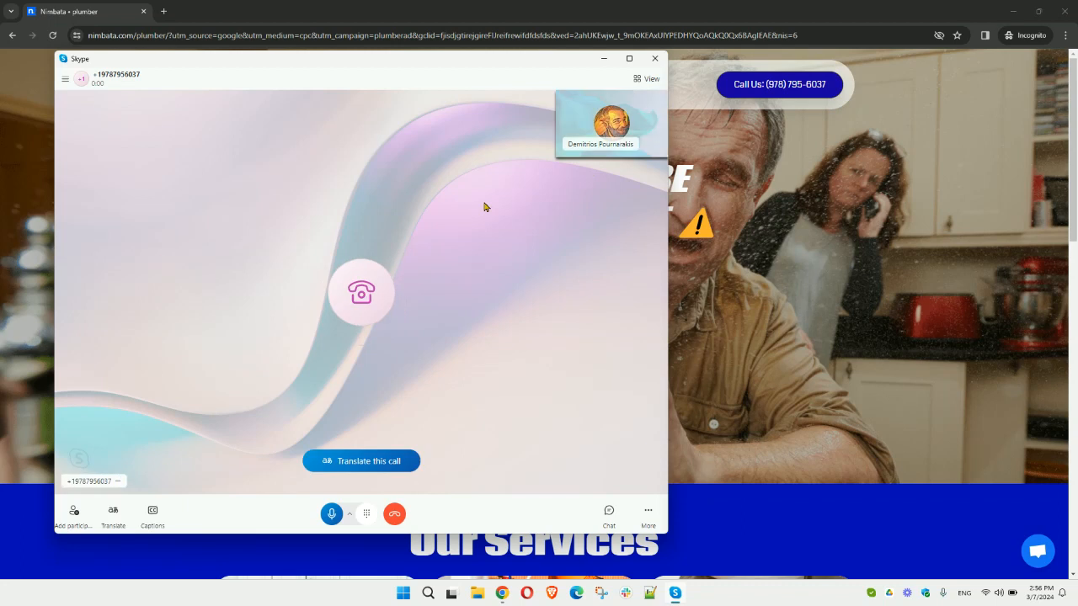
- Send keypad digit 2 during the call, end the call and close Skype
{"action": "left_click", "coordinate": [368, 514]}
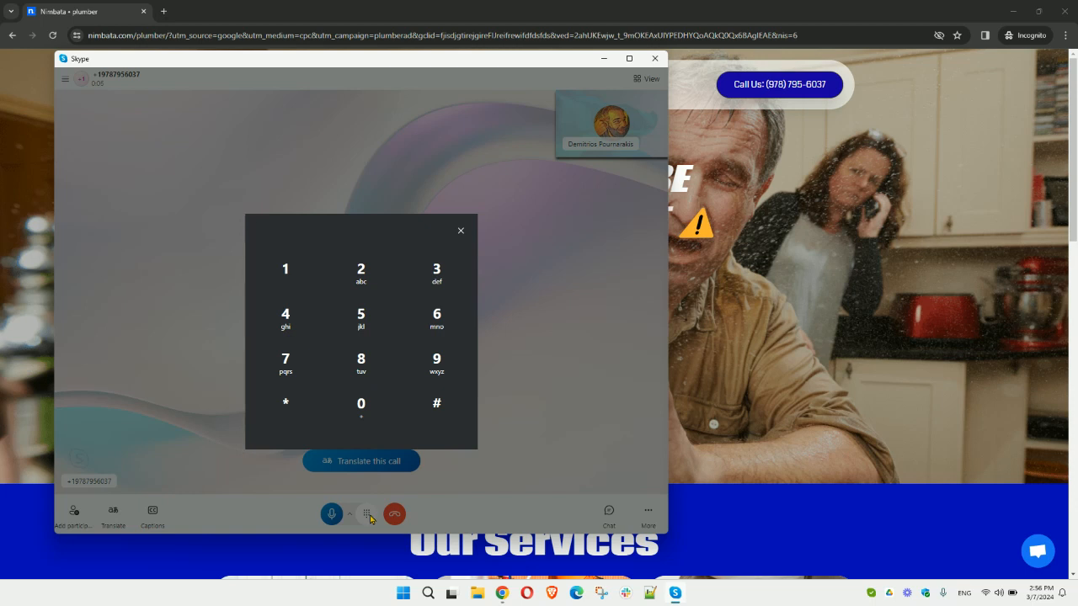
{"action": "left_click", "coordinate": [362, 277]}
{"action": "left_click", "coordinate": [461, 230]}
{"action": "left_click", "coordinate": [398, 514]}
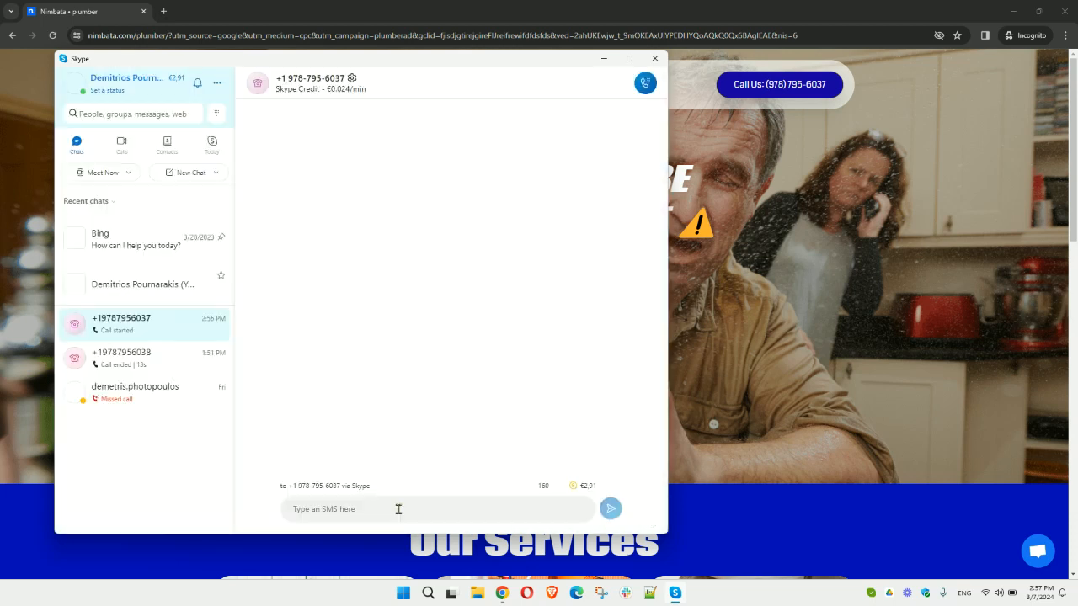
{"action": "left_click", "coordinate": [654, 58]}
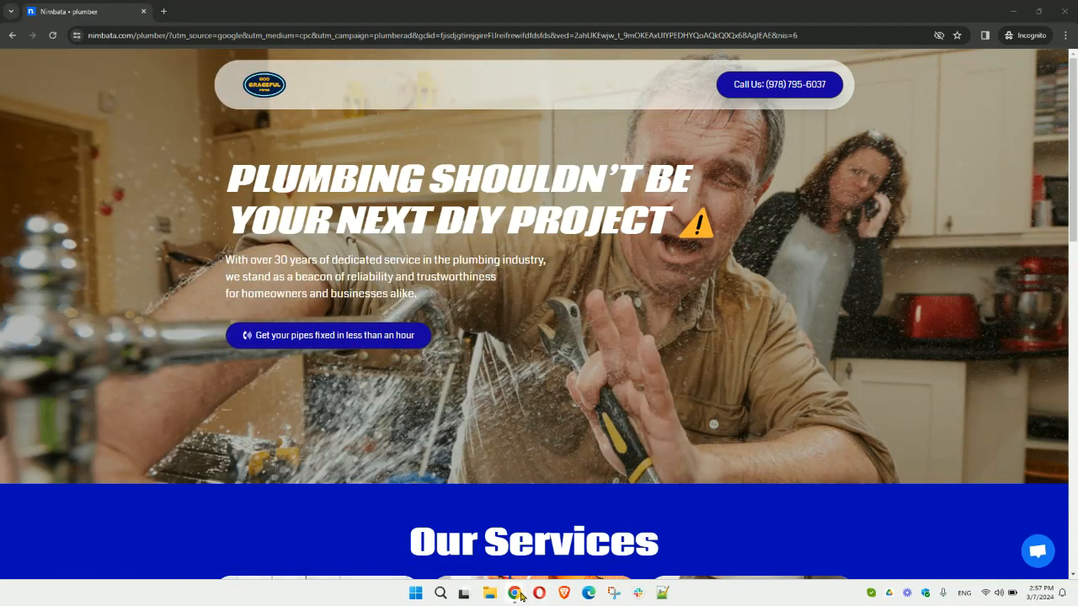
- Switch to the Nimbata App window and examine the newest call's UTM, recording, tag, page and click ID data in the calls log
{"action": "mouse_move", "coordinate": [513, 592]}
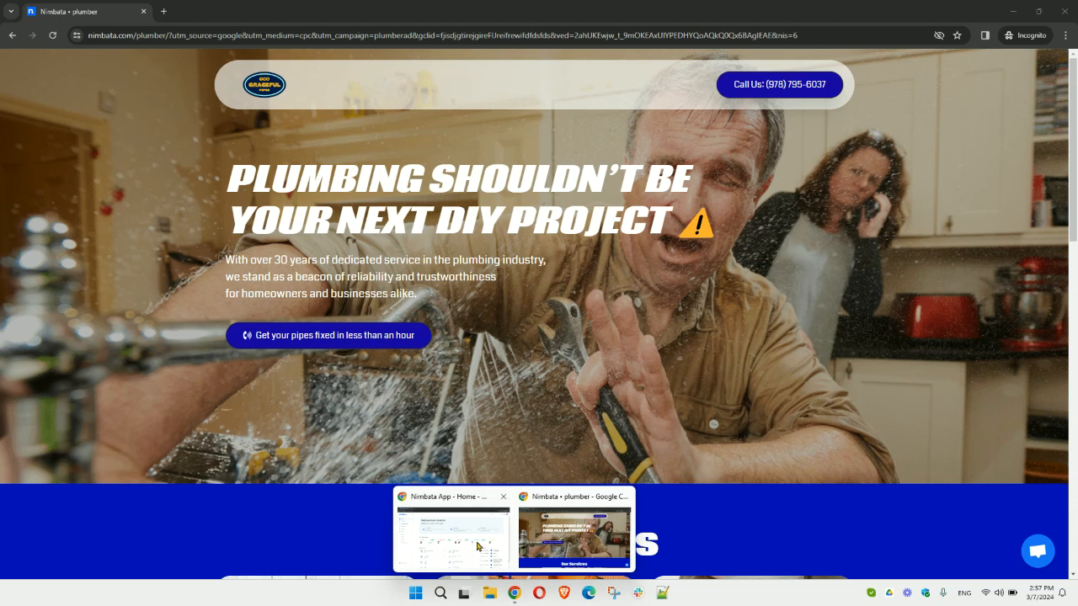
{"action": "left_click", "coordinate": [459, 538]}
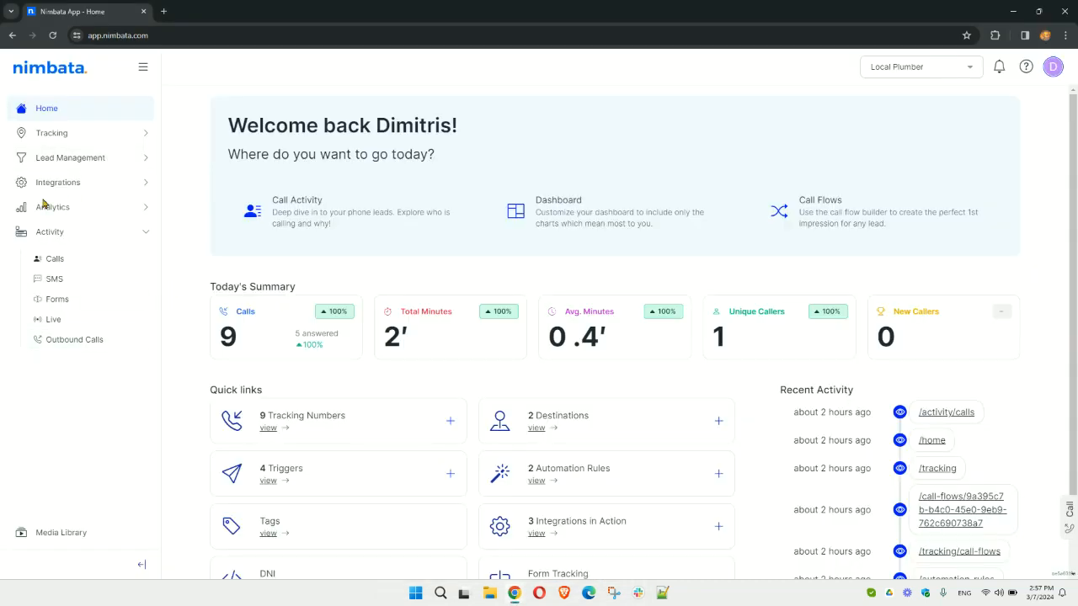
{"action": "left_click", "coordinate": [54, 258]}
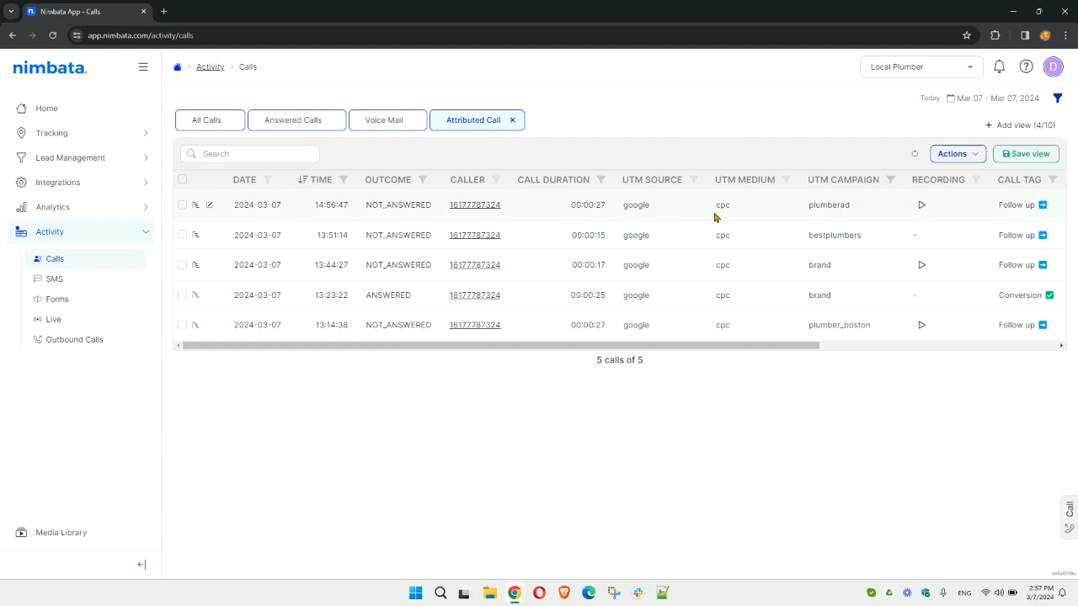
{"action": "scroll", "coordinate": [823, 211], "scroll_direction": "right", "scroll_amount": 5}
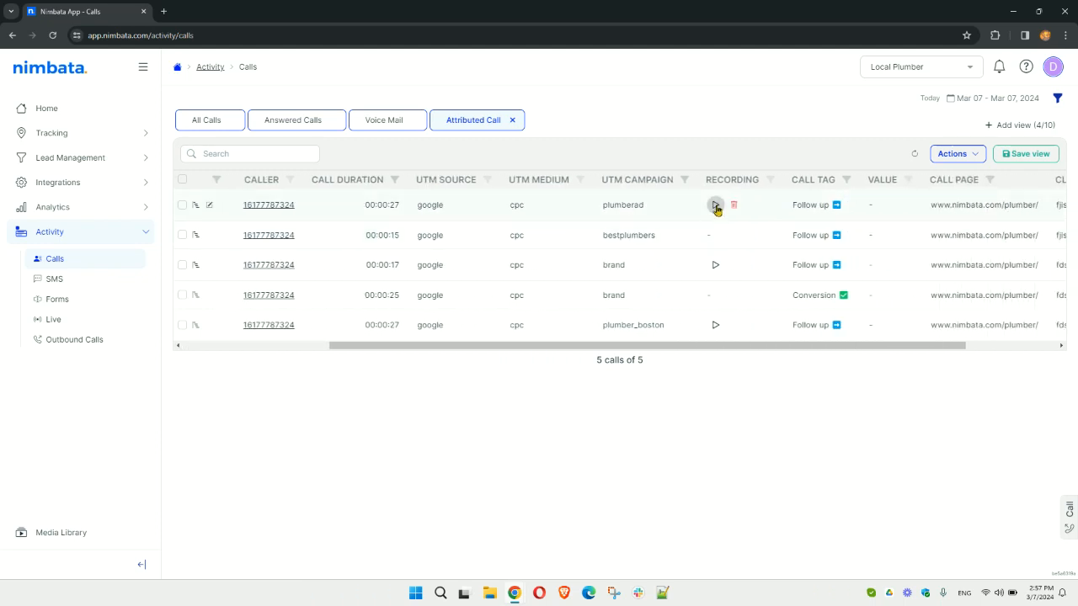
{"action": "scroll", "coordinate": [842, 206], "scroll_direction": "right", "scroll_amount": 3}
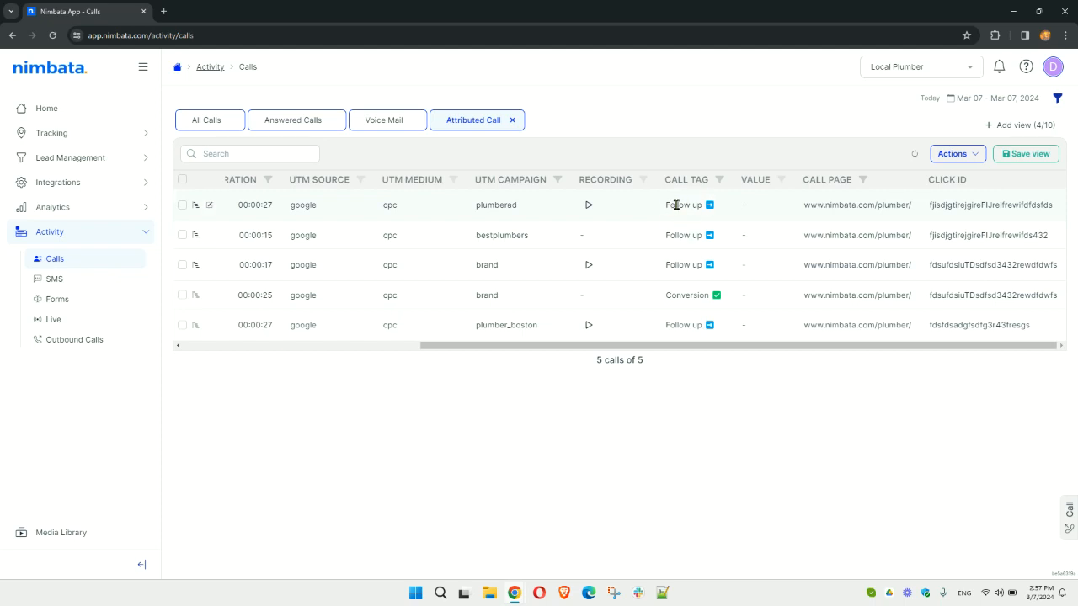
- Check the call flow assigned to the tracking numbers and open the My destination call flow
{"action": "left_click", "coordinate": [74, 136]}
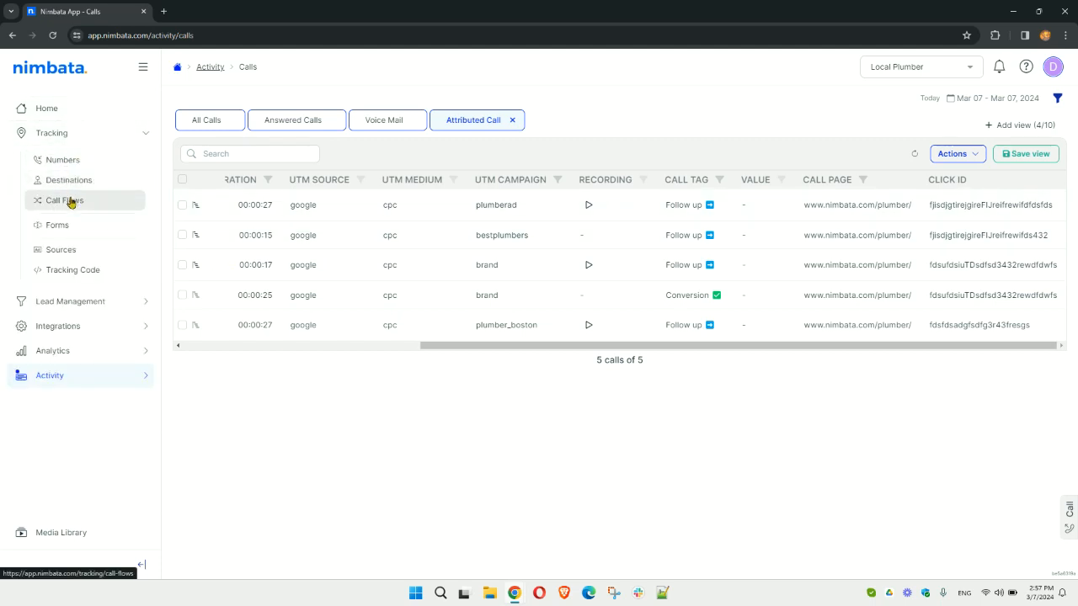
{"action": "left_click", "coordinate": [65, 160]}
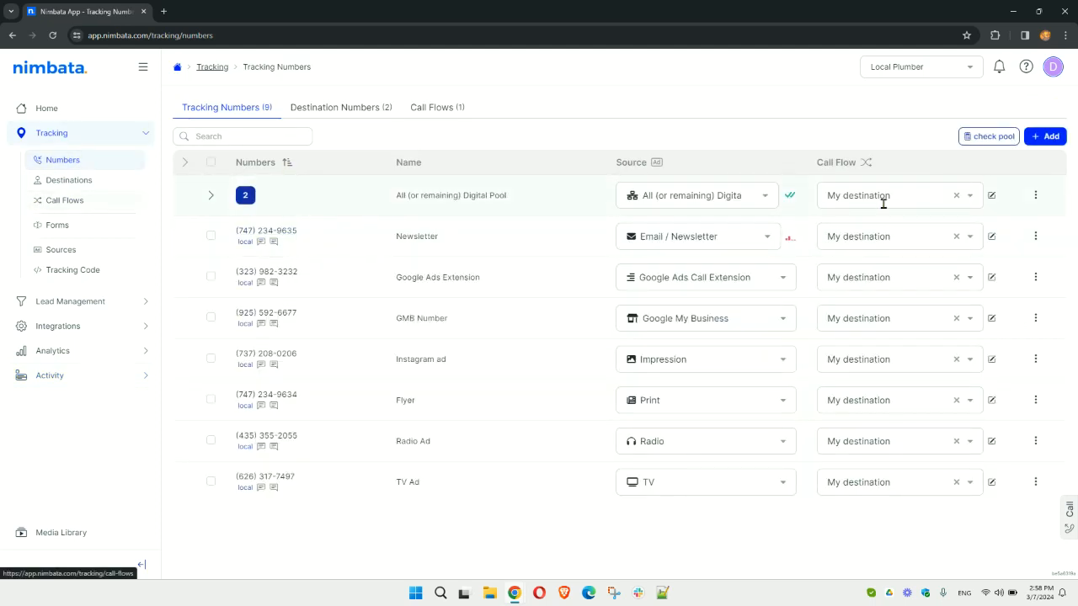
{"action": "left_click", "coordinate": [62, 201]}
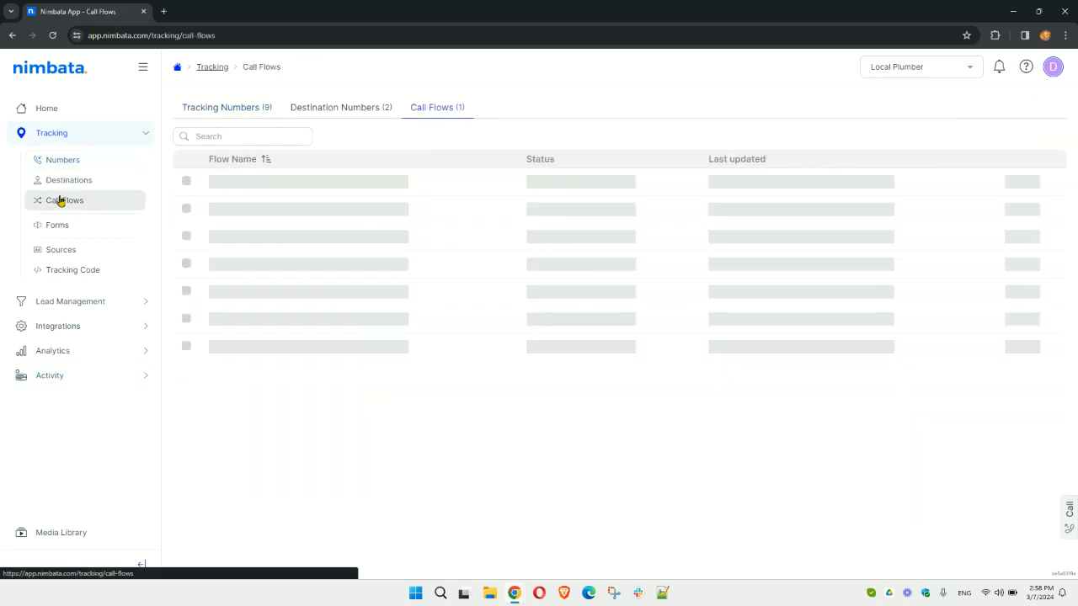
{"action": "left_click", "coordinate": [937, 188]}
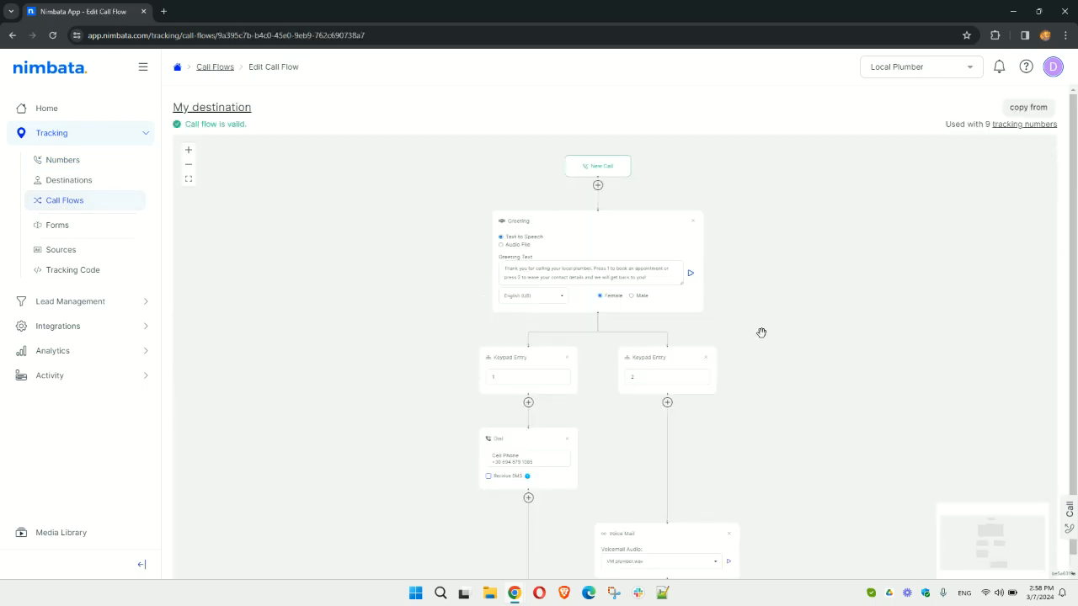
- Examine the greeting, both keypad entry branches, and the Dial and Voice Mail blocks of the call flow
{"action": "scroll", "coordinate": [756, 334], "scroll_direction": "up", "scroll_amount": 4}
{"action": "left_click_drag", "start_coordinate": [728, 285], "coordinate": [813, 268]}
{"action": "scroll", "coordinate": [788, 325], "scroll_direction": "down", "scroll_amount": 1}
{"action": "mouse_move", "coordinate": [479, 320]}
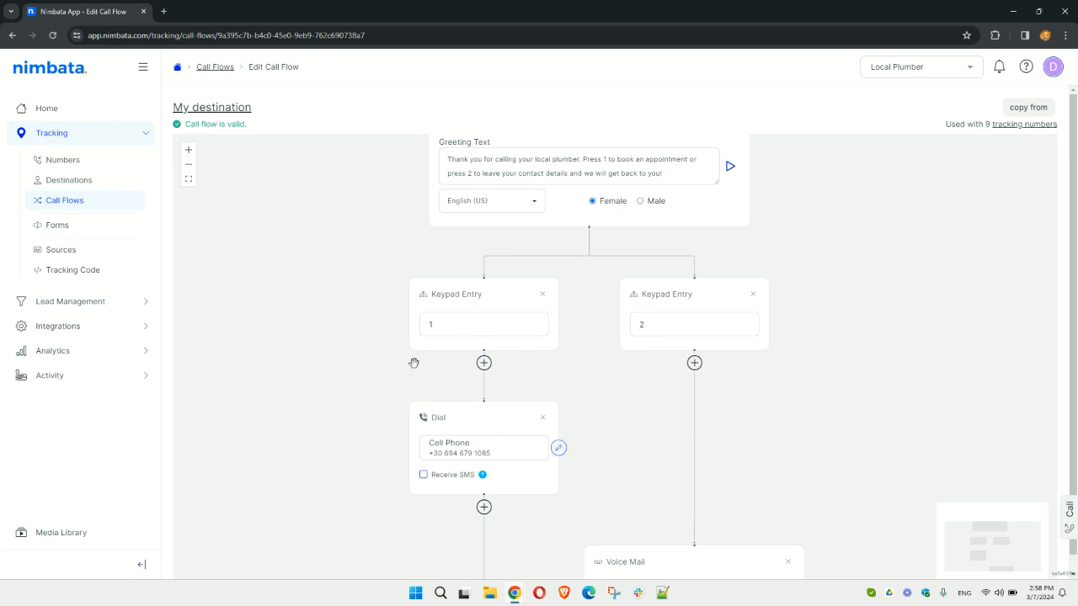
{"action": "mouse_move", "coordinate": [650, 340]}
{"action": "scroll", "coordinate": [758, 438], "scroll_direction": "down", "scroll_amount": 3}
{"action": "scroll", "coordinate": [316, 377], "scroll_direction": "up", "scroll_amount": 1}
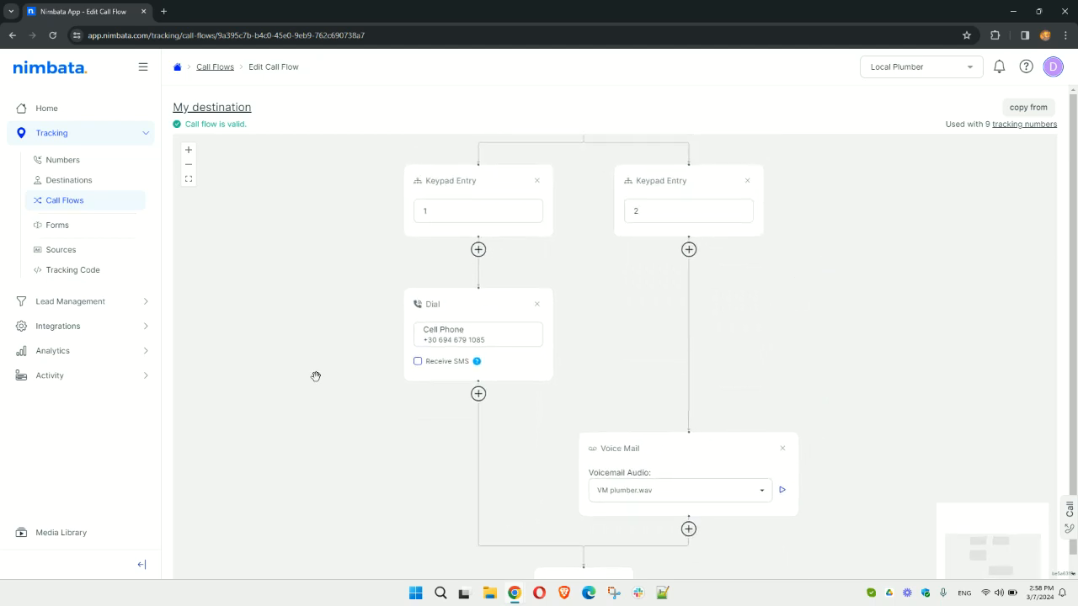
- Check the call tags in the calls log, and review the Lead Gen Tags category and the automation rules
{"action": "left_click", "coordinate": [80, 375]}
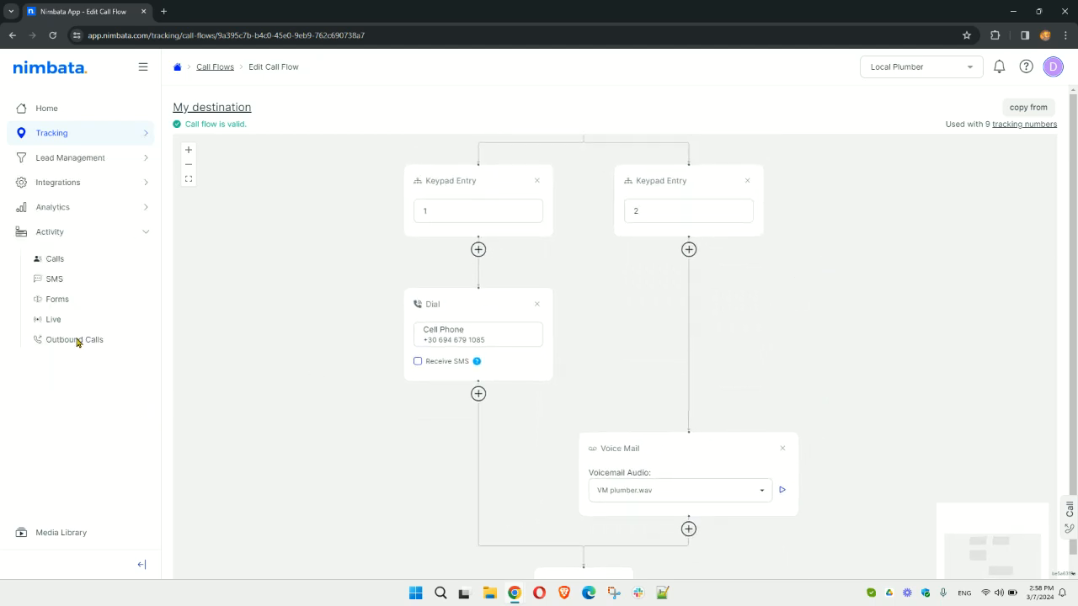
{"action": "left_click", "coordinate": [61, 261]}
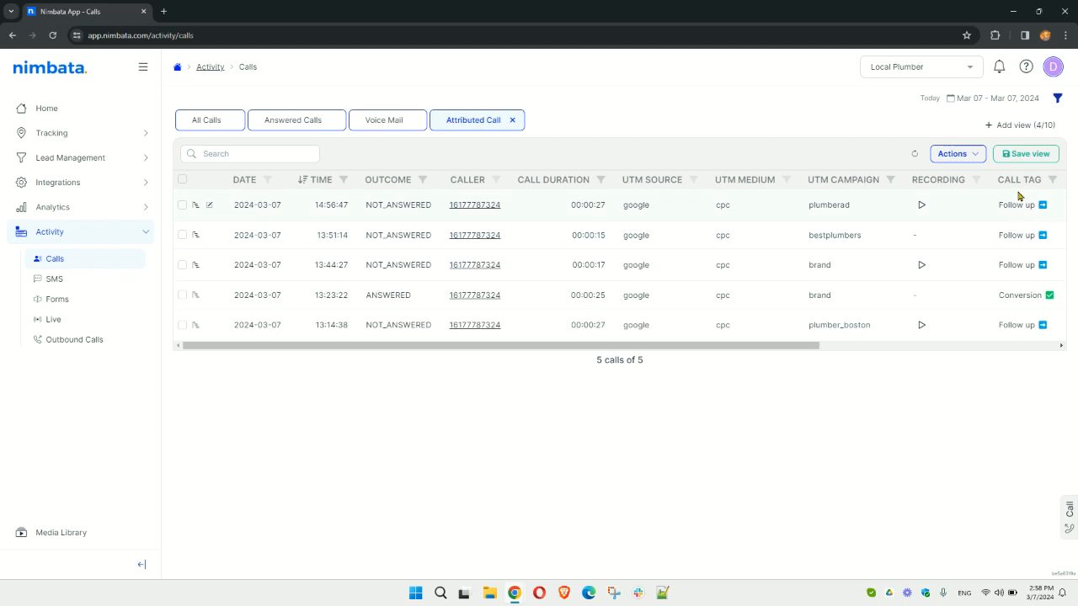
{"action": "left_click", "coordinate": [89, 159]}
{"action": "left_click", "coordinate": [53, 185]}
{"action": "left_click", "coordinate": [240, 229]}
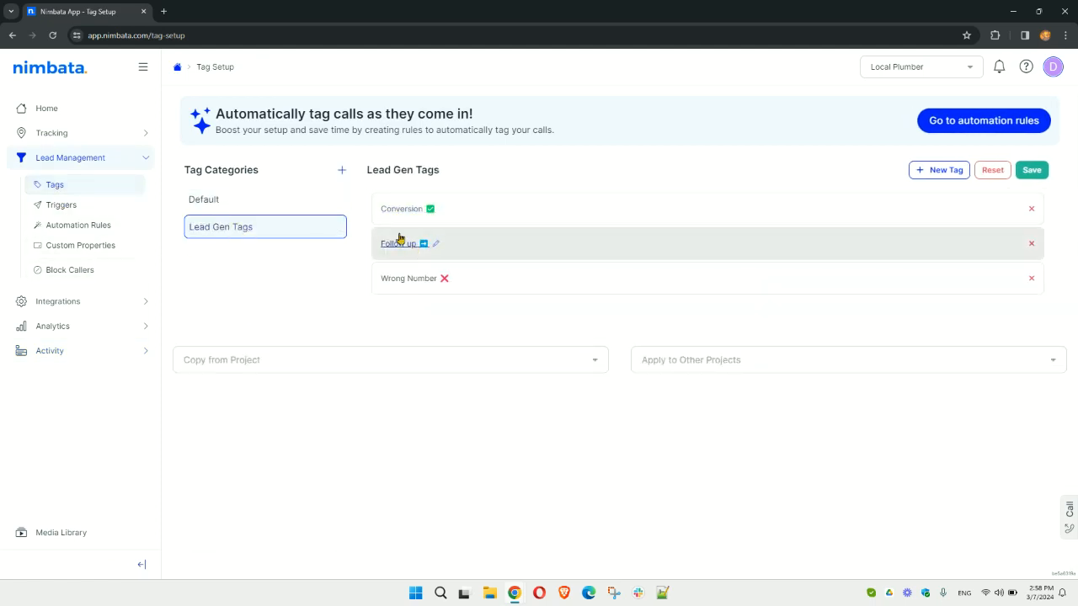
{"action": "left_click", "coordinate": [72, 226]}
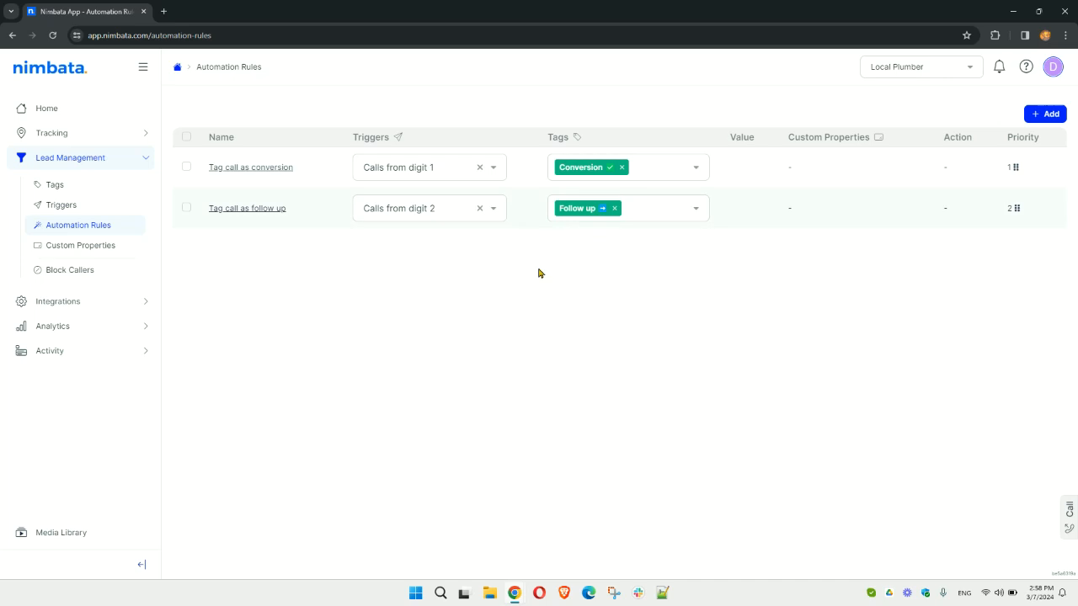
- Check the integrations' status overview and review the conversion settings of the Google Ads integration
{"action": "left_click", "coordinate": [70, 301]}
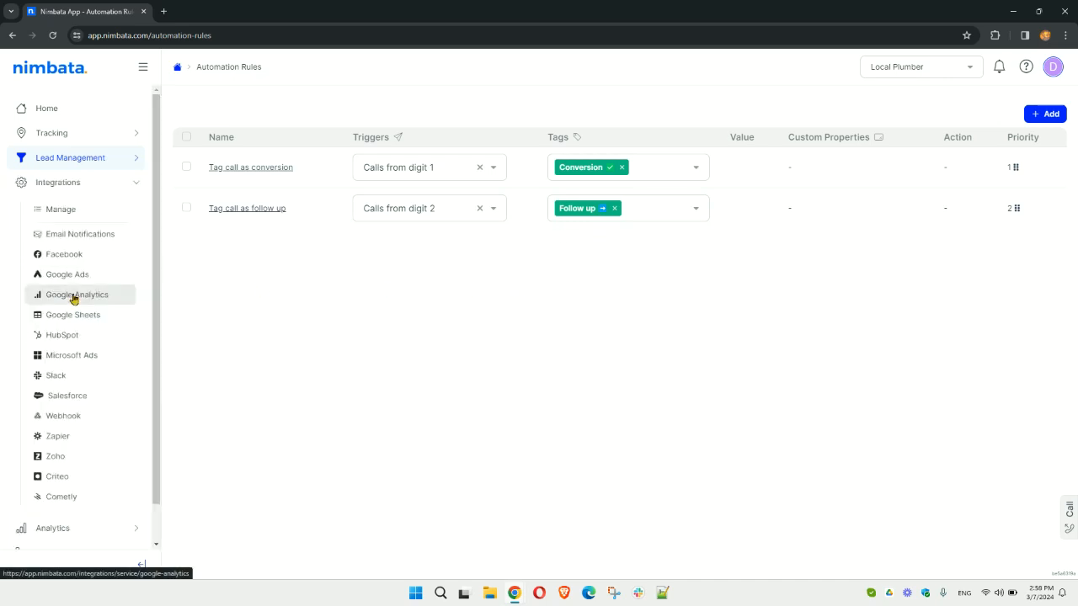
{"action": "left_click", "coordinate": [71, 212]}
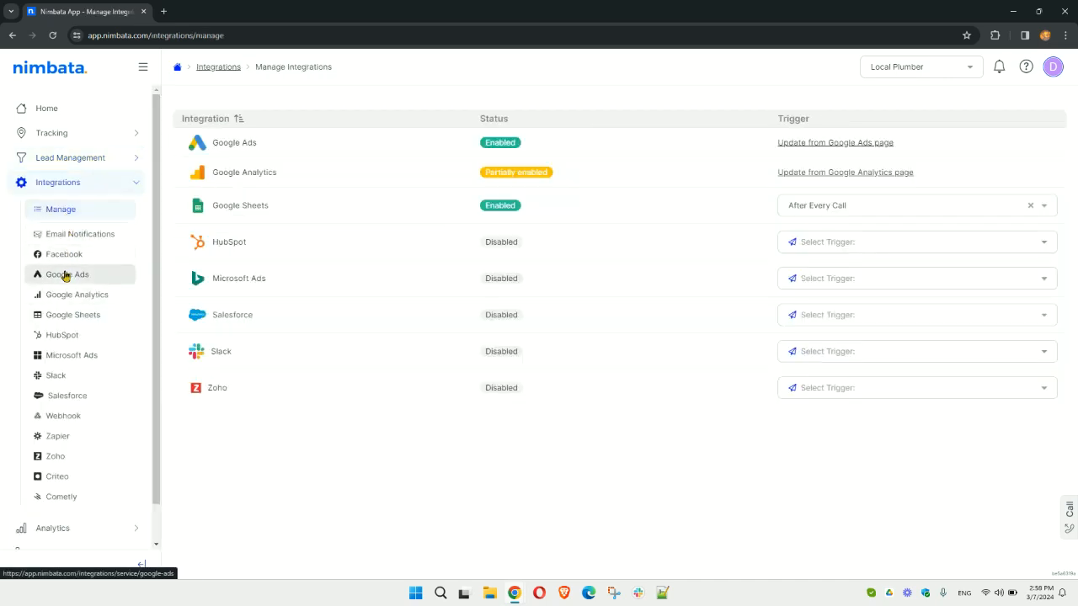
{"action": "left_click", "coordinate": [66, 275]}
{"action": "left_click", "coordinate": [597, 166]}
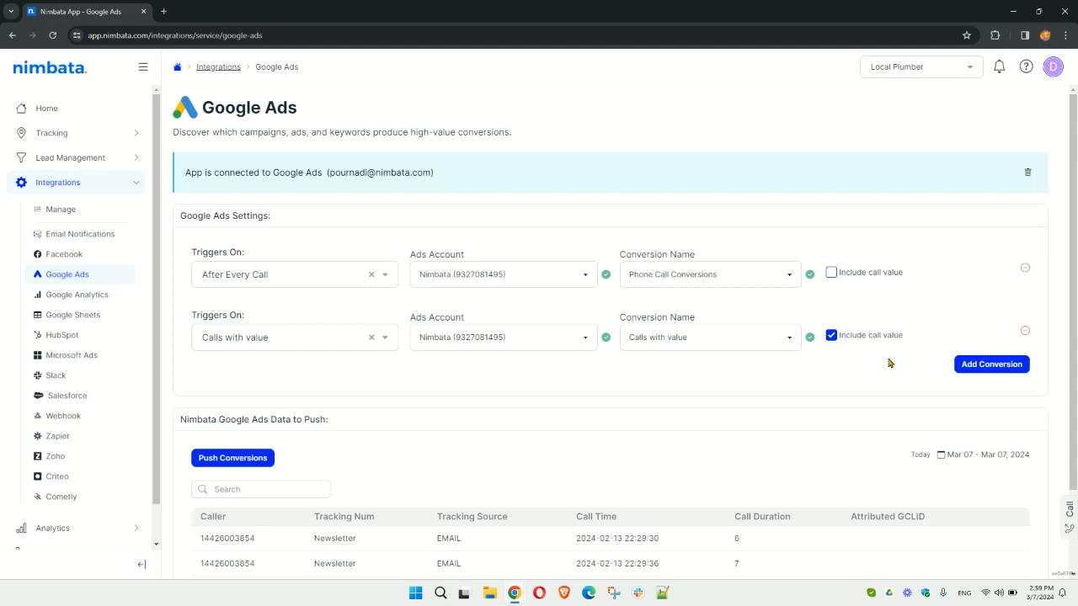
- Open the details of the 14:56:47 call in the calls log, select its value amount and close the details
{"action": "left_click", "coordinate": [92, 182]}
{"action": "left_click", "coordinate": [73, 232]}
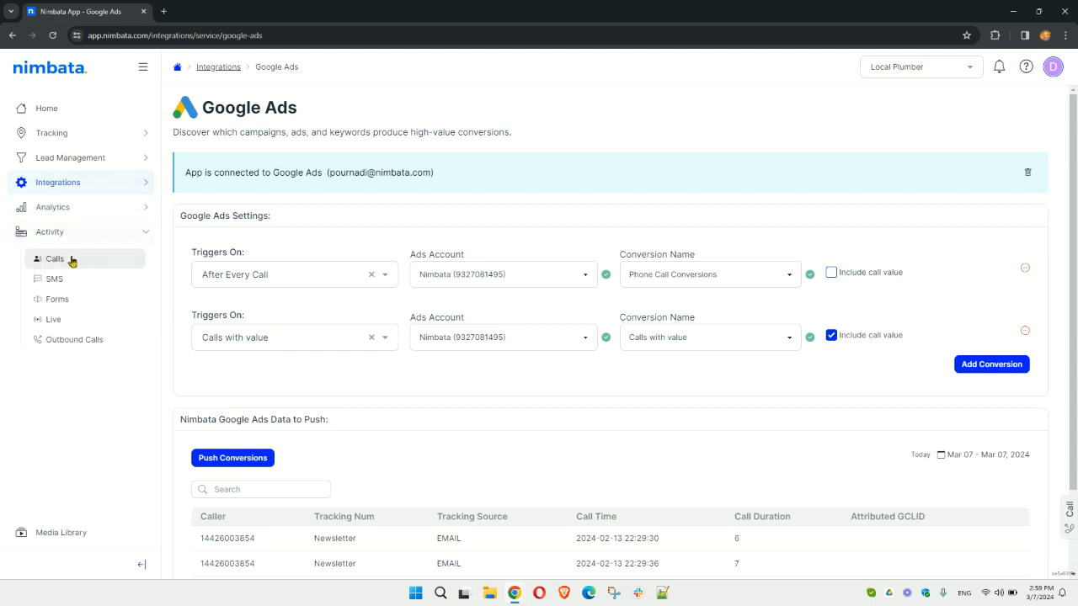
{"action": "left_click", "coordinate": [54, 259]}
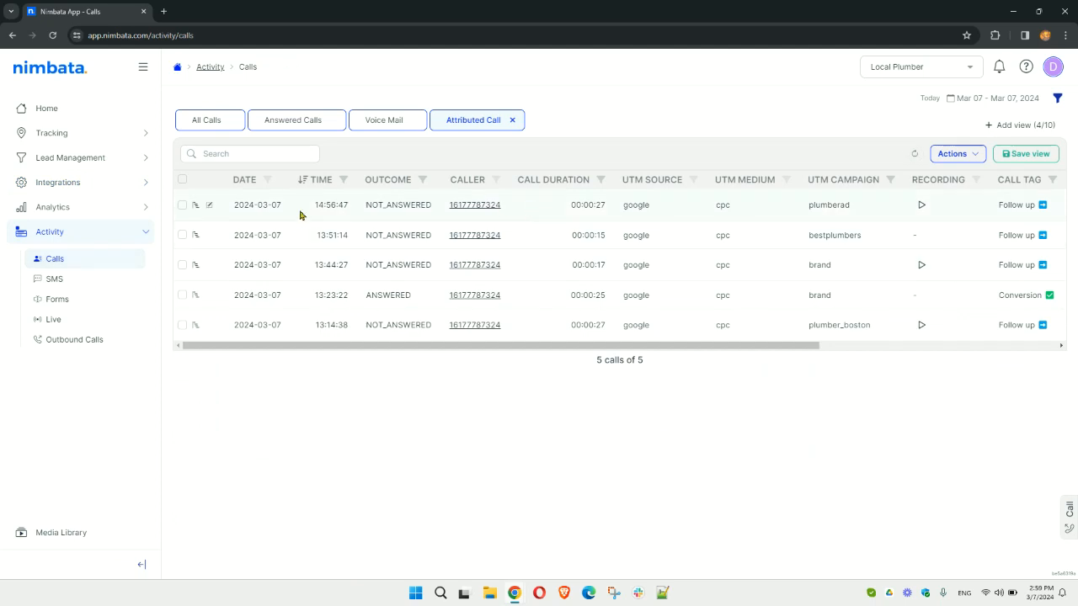
{"action": "left_click", "coordinate": [205, 208]}
{"action": "left_click", "coordinate": [202, 208]}
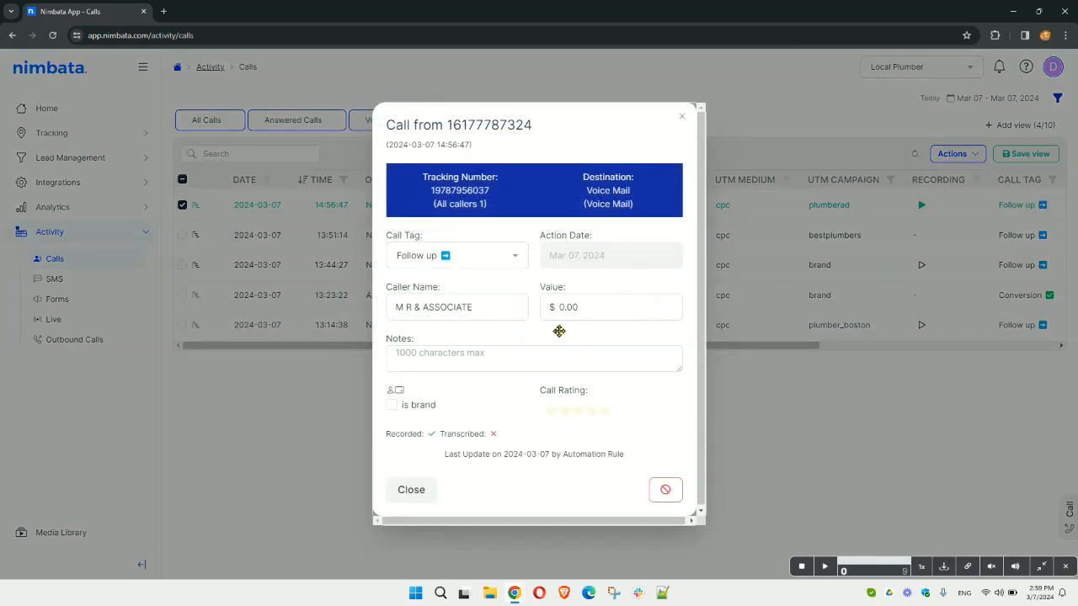
{"action": "left_click", "coordinate": [581, 307]}
{"action": "double_click", "coordinate": [531, 311]}
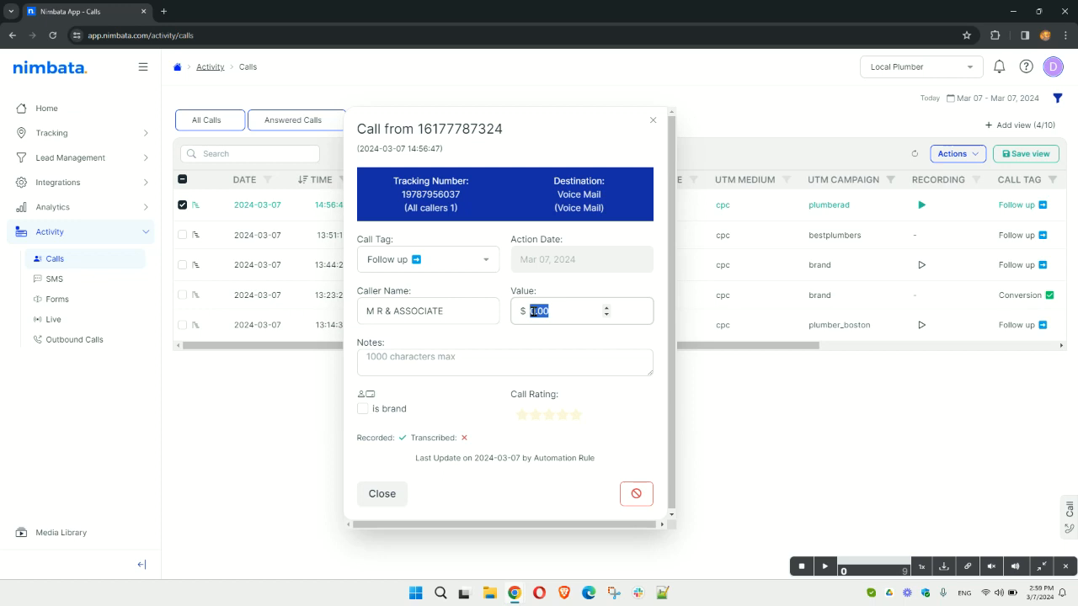
{"action": "left_click", "coordinate": [652, 120]}
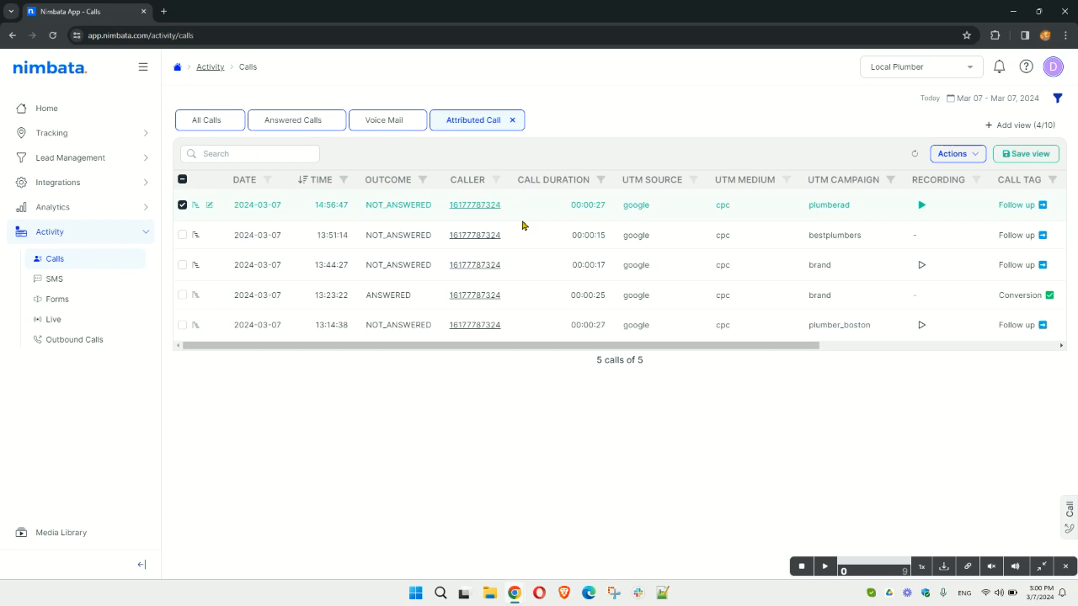
- Check the Trends report and its available filters, and review the charts of the Tracking Source report
{"action": "left_click", "coordinate": [74, 208]}
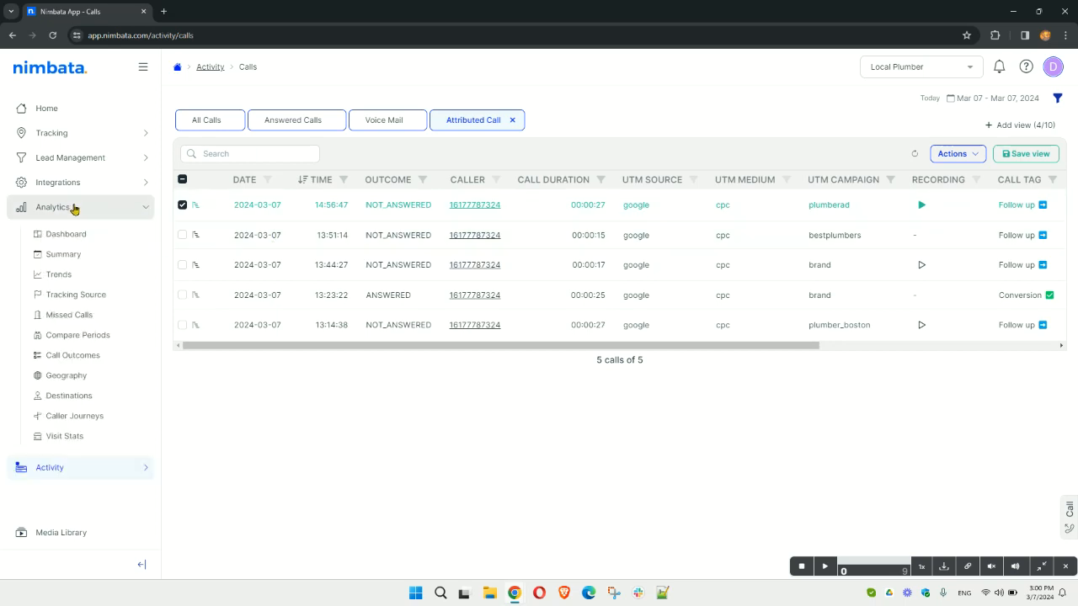
{"action": "left_click", "coordinate": [81, 277]}
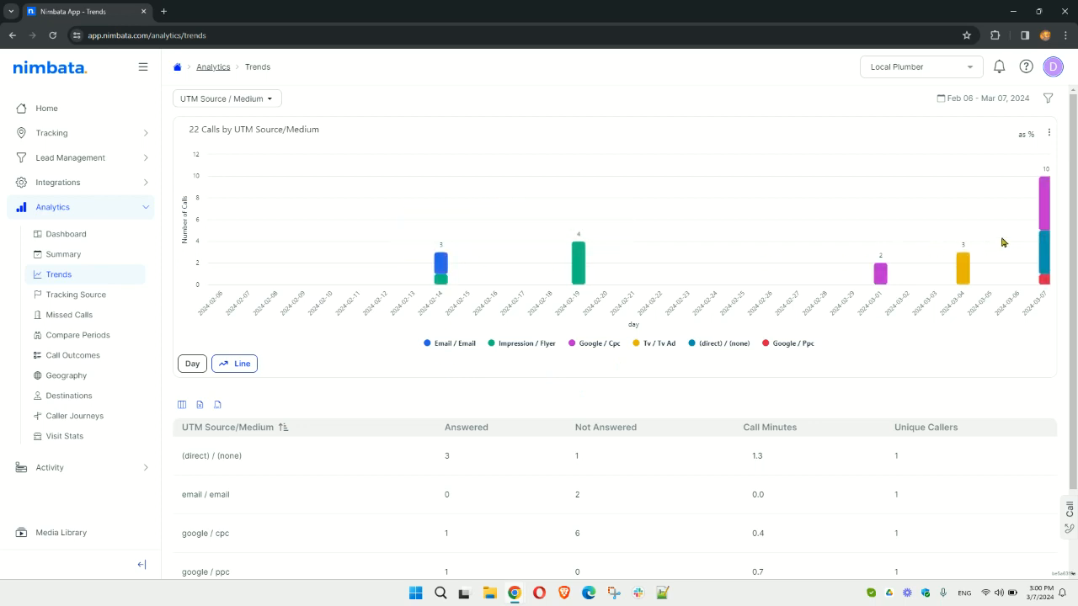
{"action": "left_click", "coordinate": [1047, 98]}
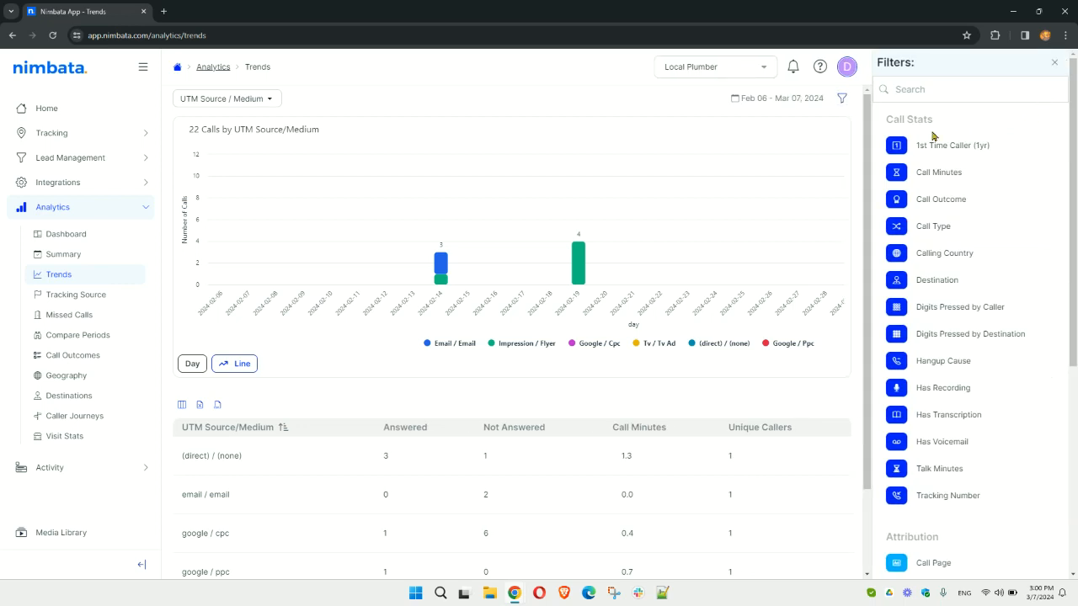
{"action": "left_click", "coordinate": [1053, 60]}
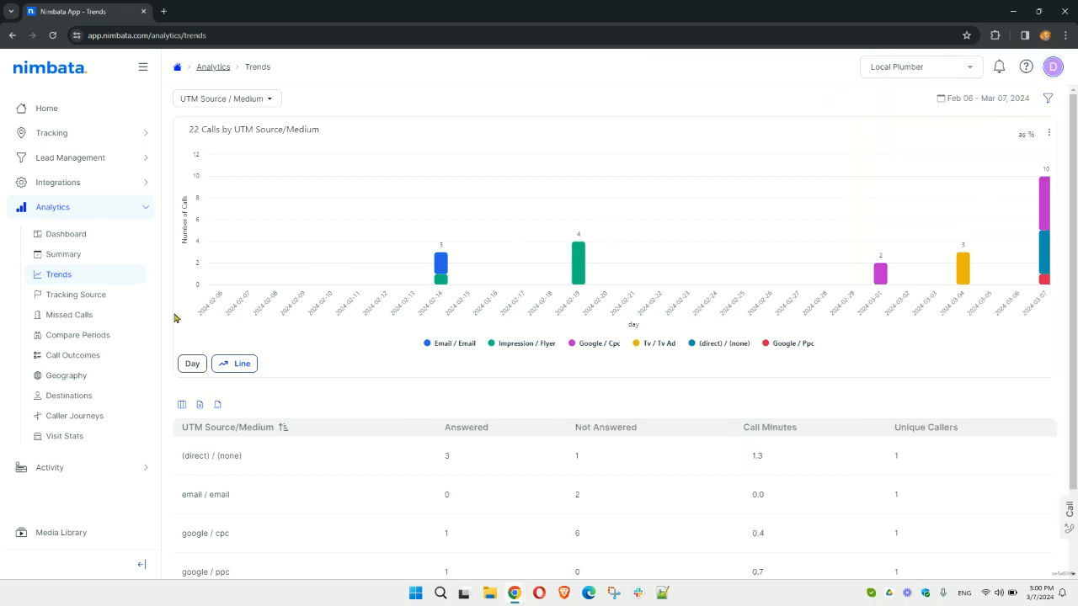
{"action": "left_click", "coordinate": [88, 296]}
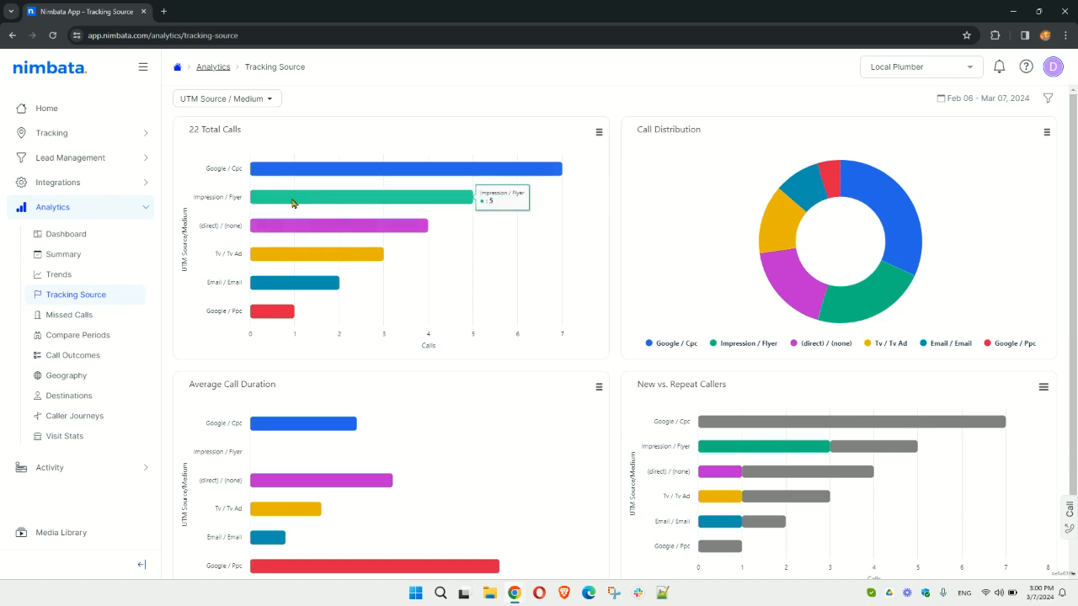
{"action": "scroll", "coordinate": [465, 324], "scroll_direction": "down", "scroll_amount": 1}
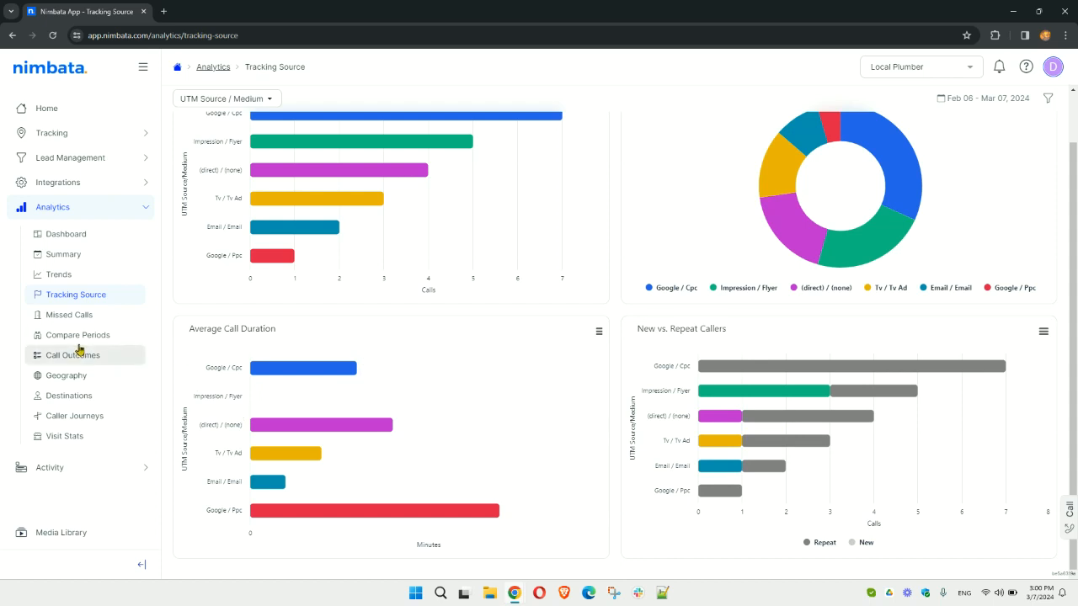
- Review the Email Notifications integration, including its recipient fields, call and SMS templates, and call details rows
{"action": "left_click", "coordinate": [77, 180]}
{"action": "left_click", "coordinate": [77, 233]}
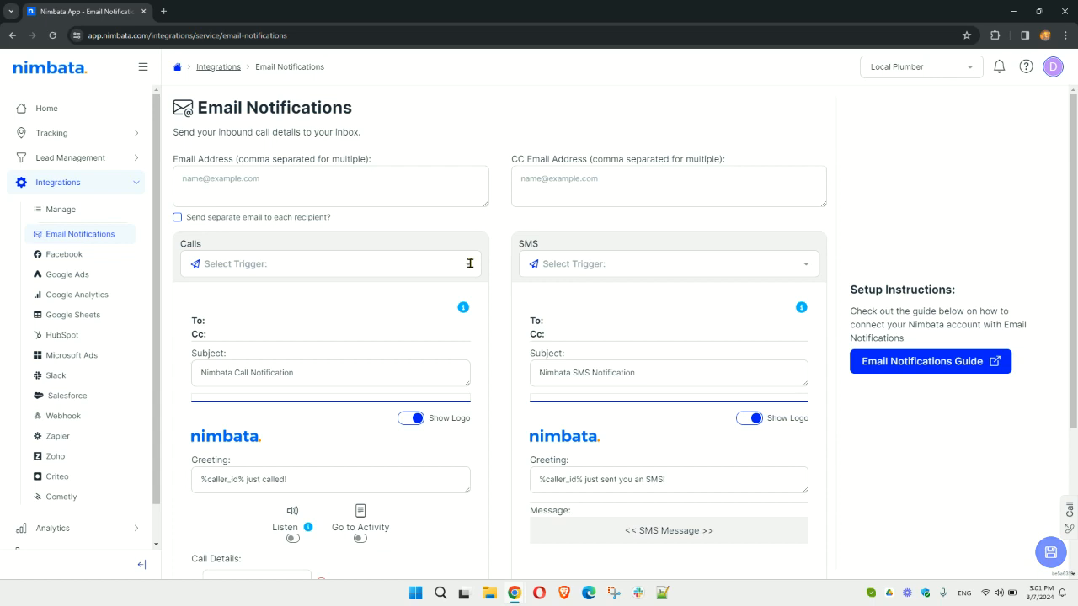
{"action": "left_click", "coordinate": [226, 188]}
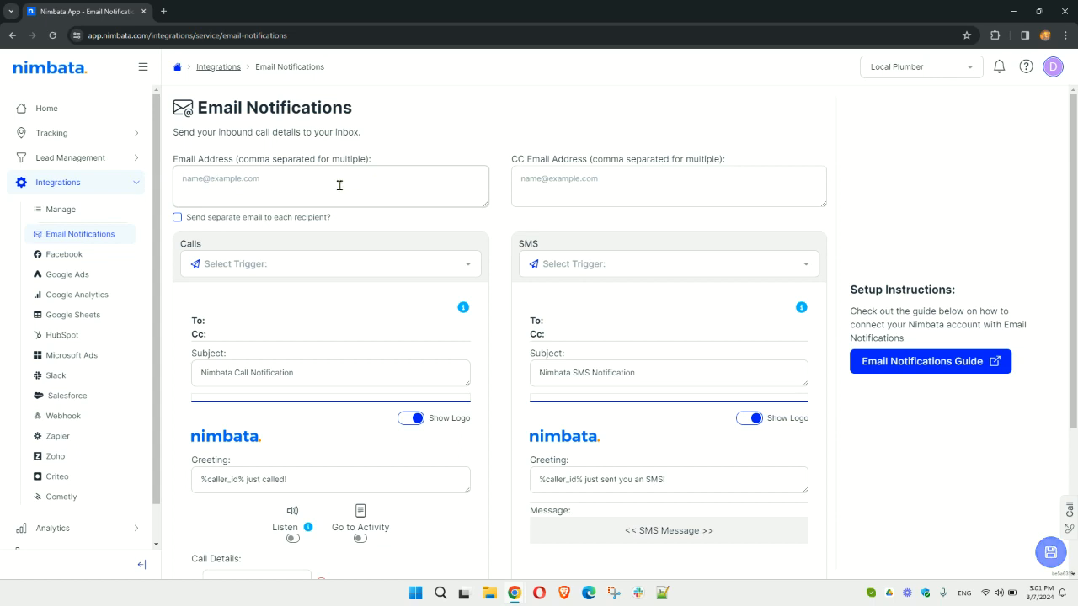
{"action": "scroll", "coordinate": [385, 298], "scroll_direction": "down", "scroll_amount": 2}
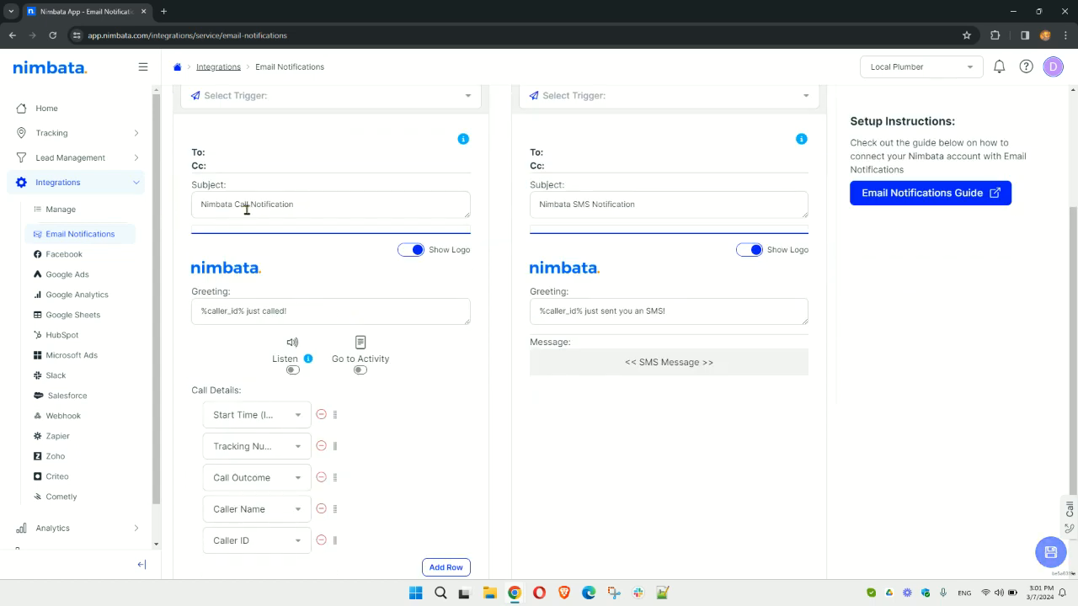
{"action": "scroll", "coordinate": [320, 446], "scroll_direction": "down", "scroll_amount": 1}
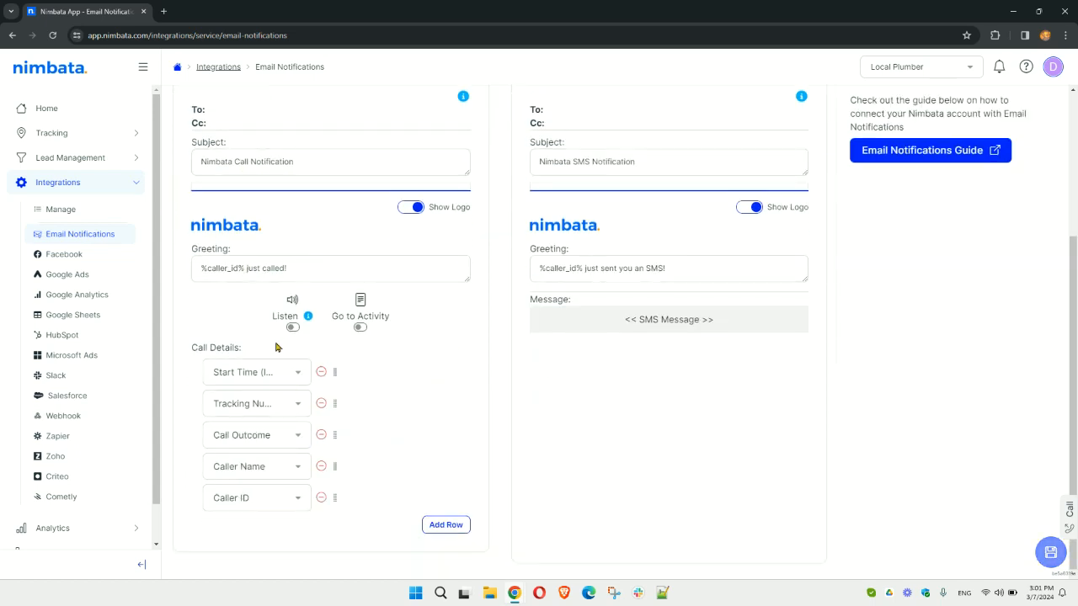
{"action": "scroll", "coordinate": [435, 399], "scroll_direction": "up", "scroll_amount": 2}
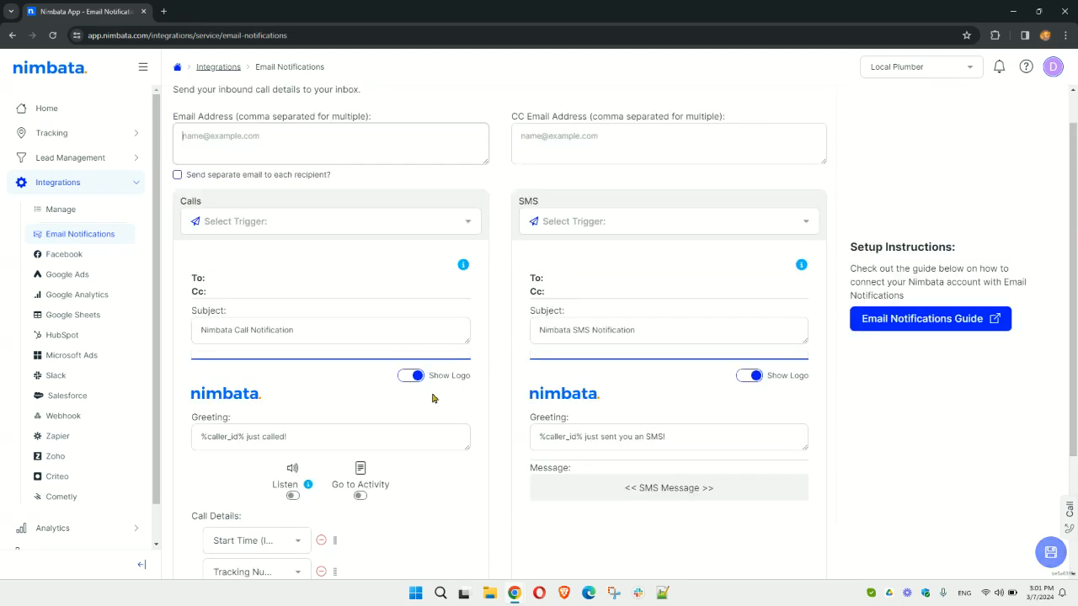
{"action": "scroll", "coordinate": [442, 353], "scroll_direction": "up", "scroll_amount": 1}
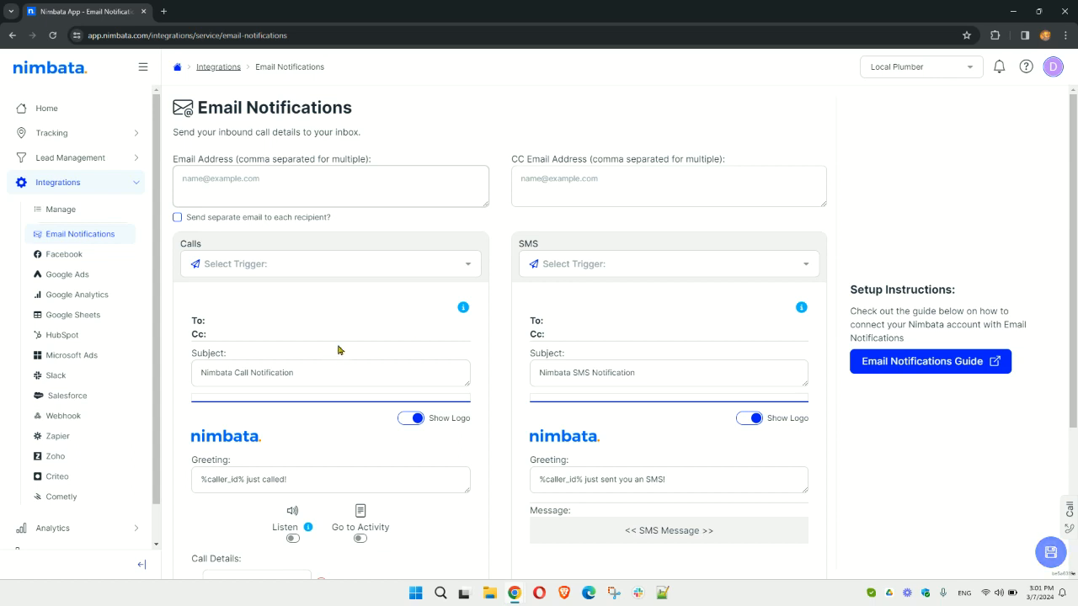
{"action": "left_click", "coordinate": [82, 182]}
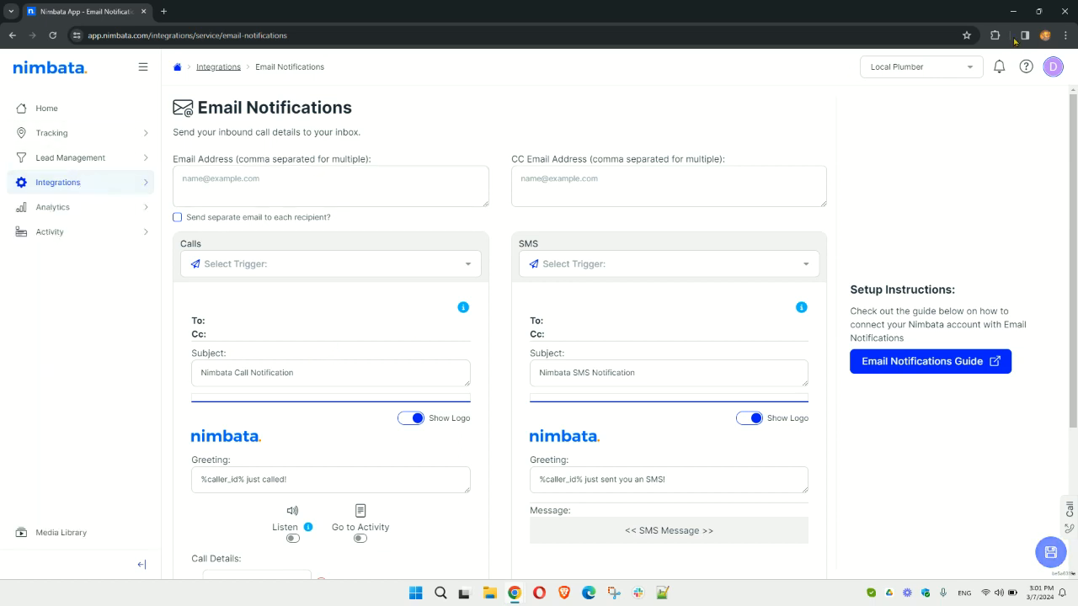
- Look through the list of available projects and close it with Local Plumber still selected
{"action": "left_click", "coordinate": [972, 71]}
{"action": "scroll", "coordinate": [981, 92], "scroll_direction": "up", "scroll_amount": 3}
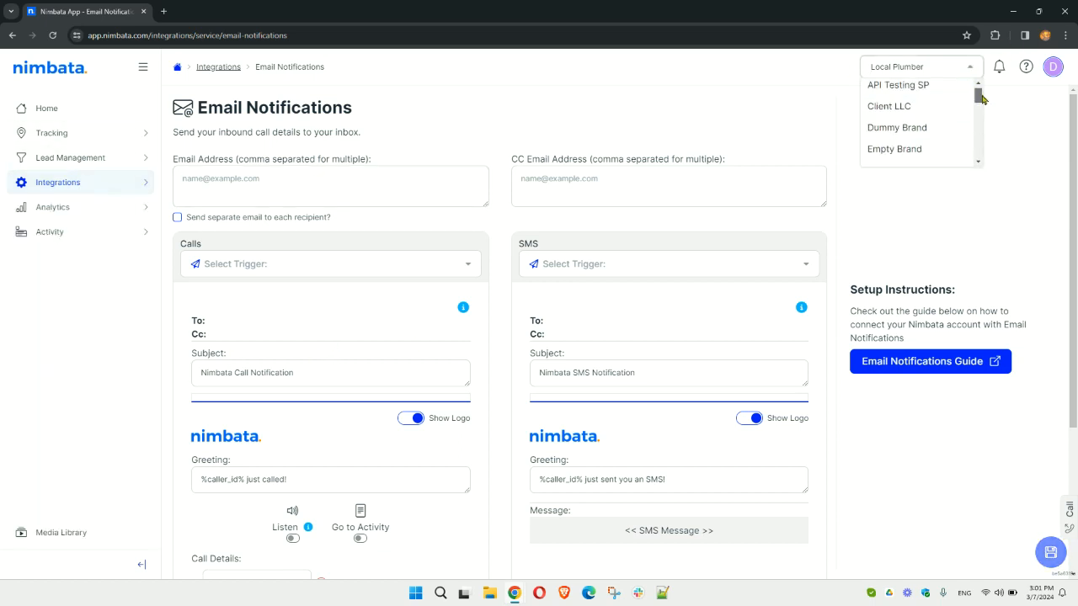
{"action": "mouse_move", "coordinate": [981, 92]}
{"action": "left_mouse_down"}
{"action": "mouse_move", "coordinate": [981, 126]}
{"action": "mouse_move", "coordinate": [980, 109]}
{"action": "left_mouse_up"}
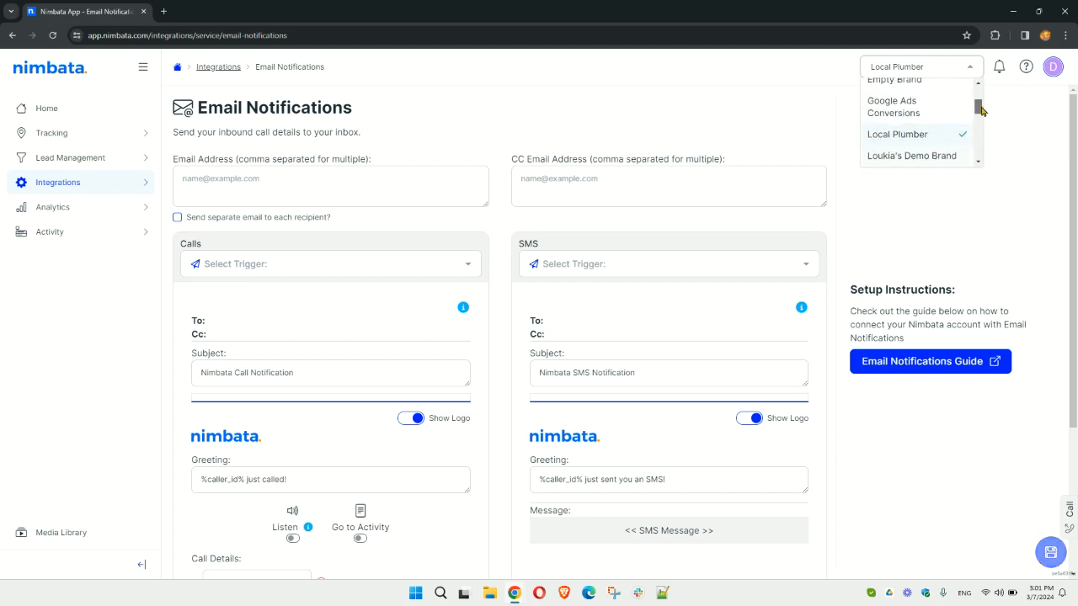
{"action": "left_click", "coordinate": [831, 85]}
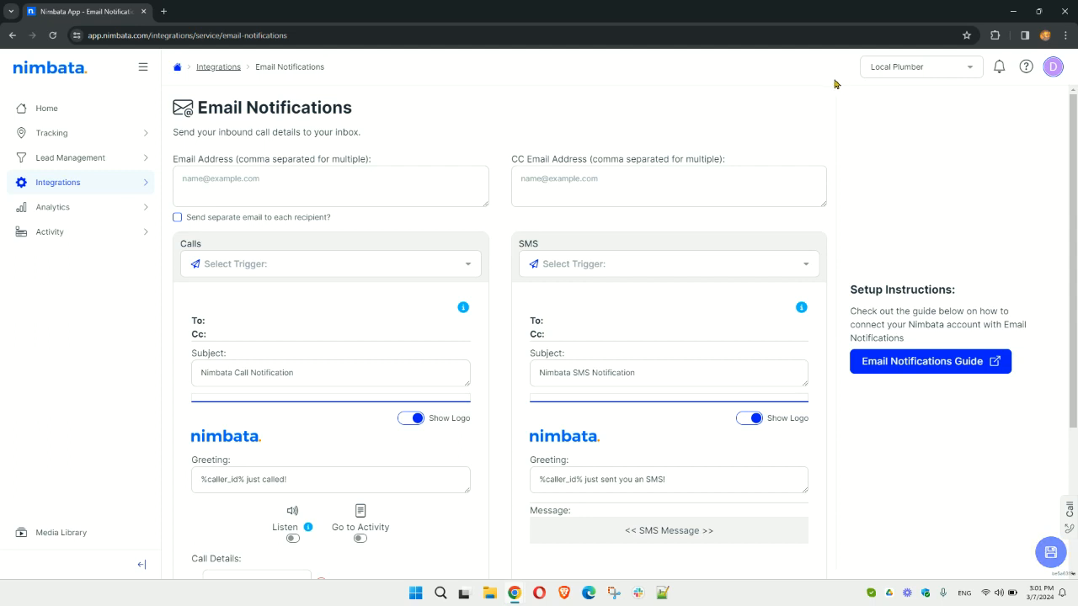
- Examine the account's users and the new-user form's role and brand access options, and return to the app without adding anyone
{"action": "left_click", "coordinate": [1052, 67]}
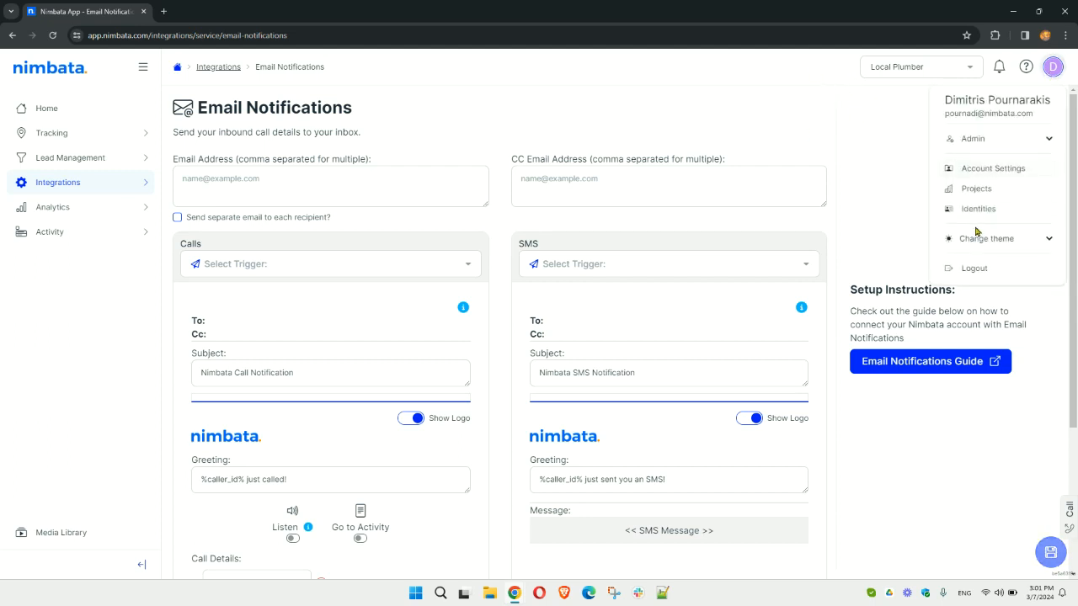
{"action": "left_click", "coordinate": [990, 170]}
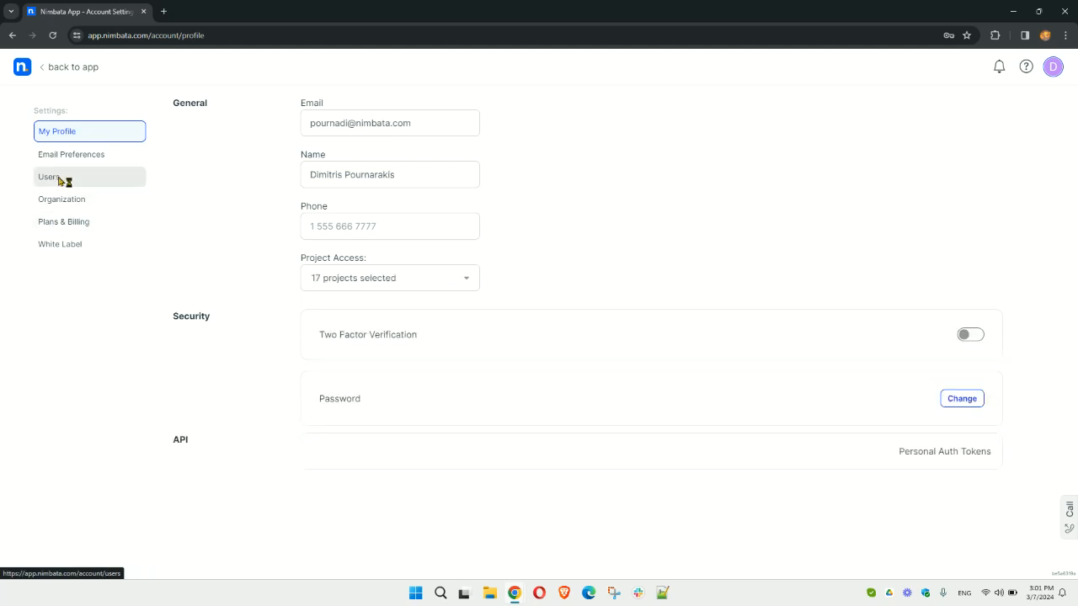
{"action": "left_click", "coordinate": [59, 182]}
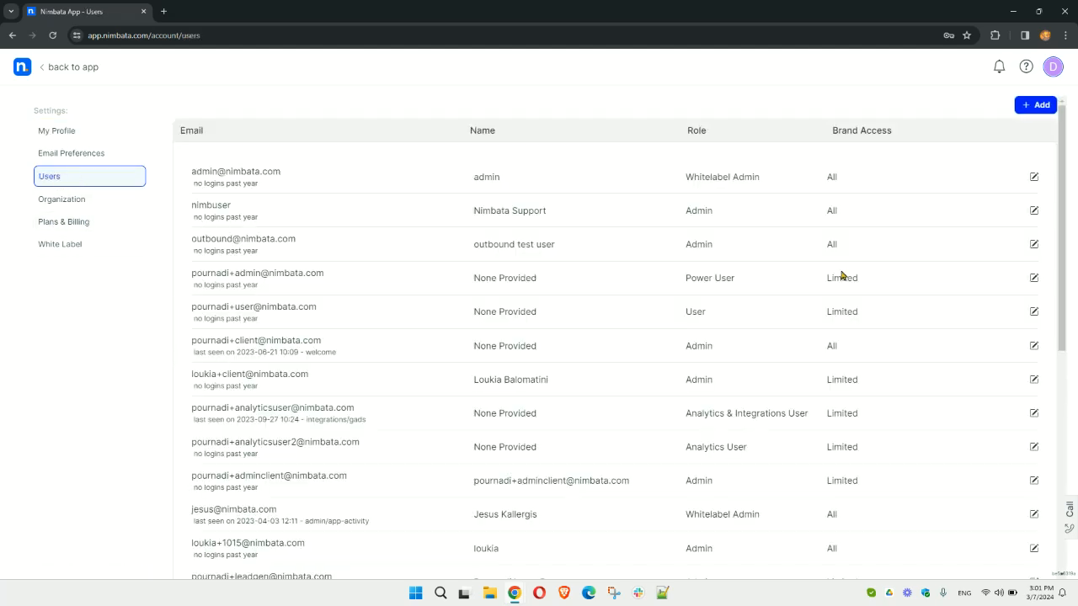
{"action": "left_click", "coordinate": [1035, 104]}
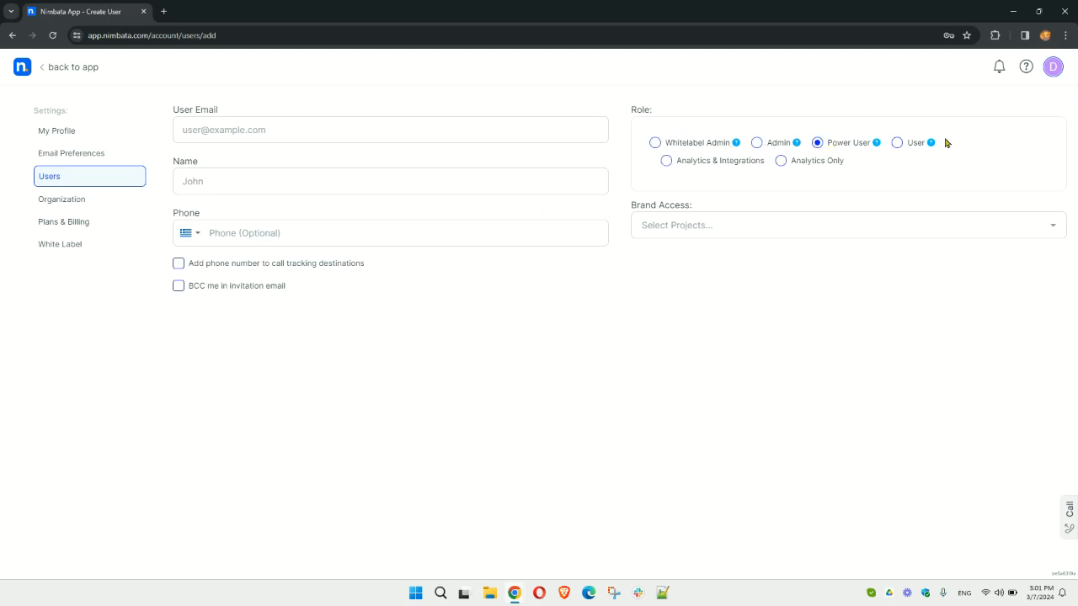
{"action": "left_click", "coordinate": [709, 225]}
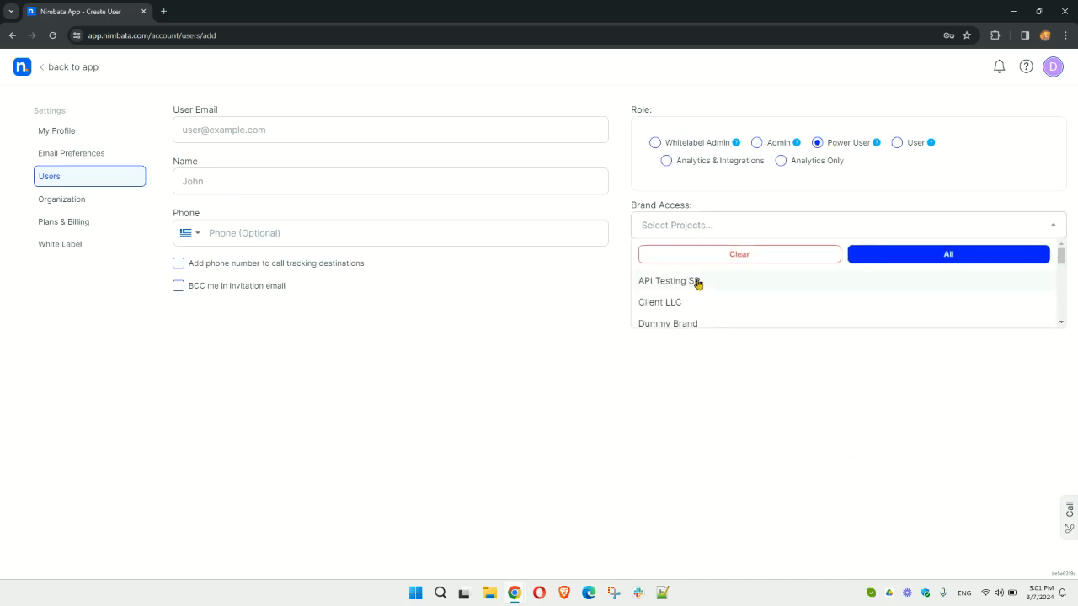
{"action": "left_click", "coordinate": [440, 377]}
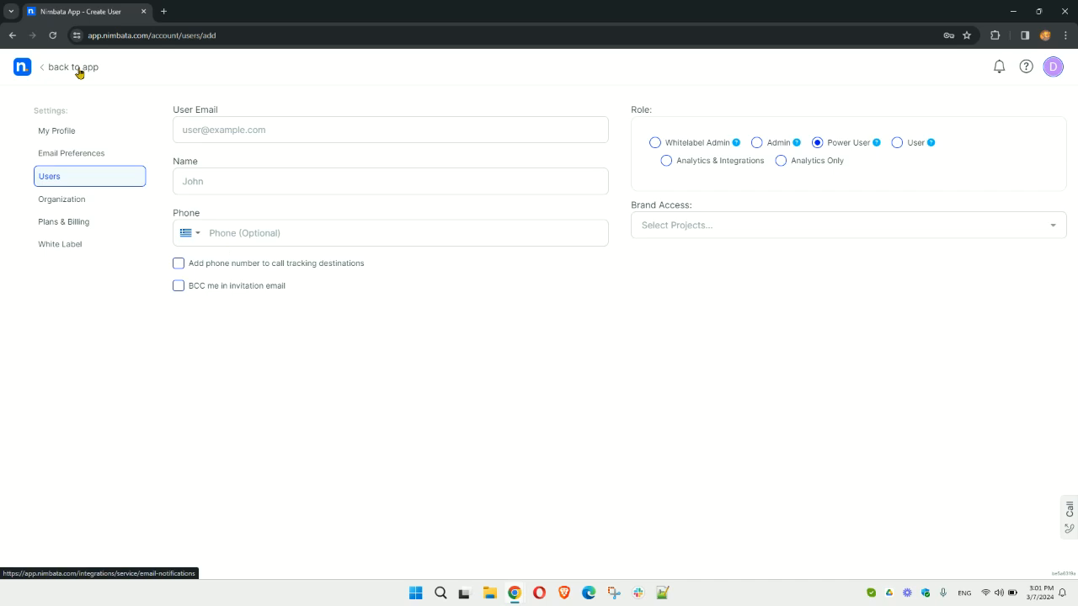
{"action": "left_click", "coordinate": [78, 71]}
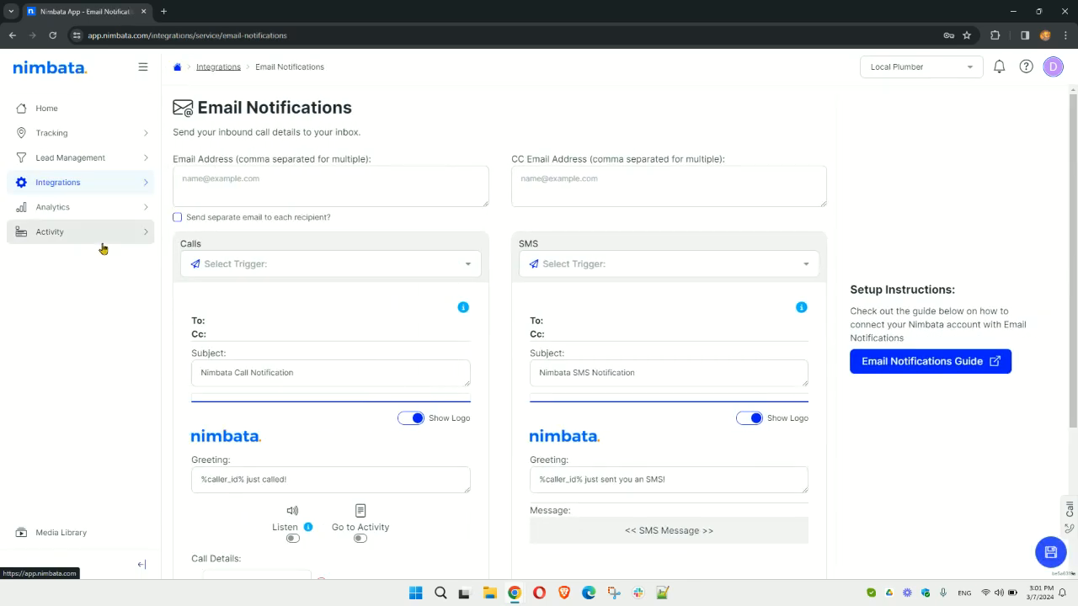
- Open the analytics dashboard and look over its call metrics and charts
{"action": "left_click", "coordinate": [65, 232]}
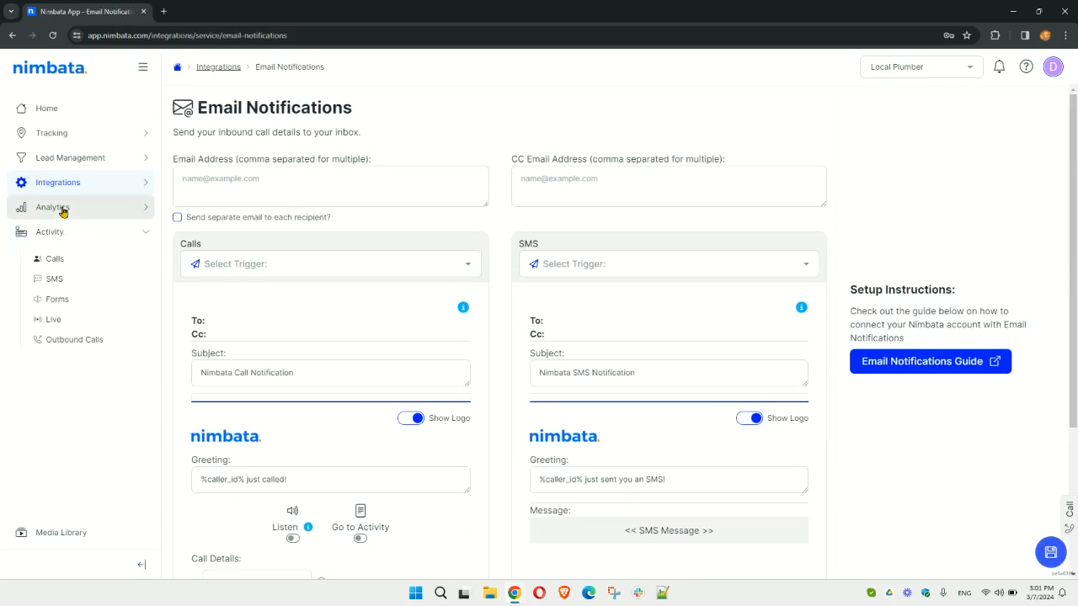
{"action": "left_click", "coordinate": [63, 209]}
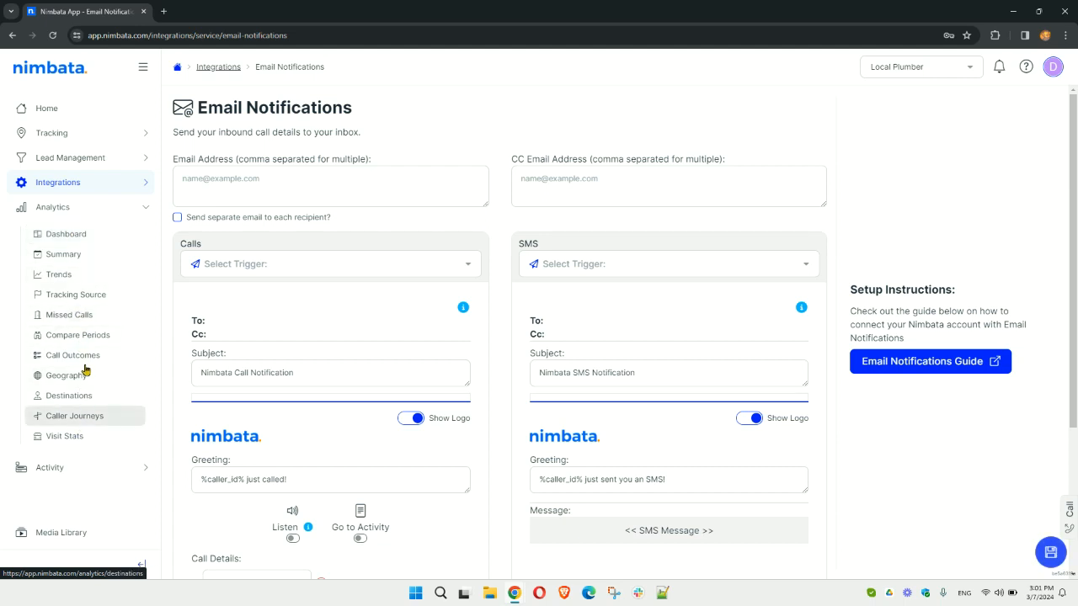
{"action": "left_click", "coordinate": [75, 234]}
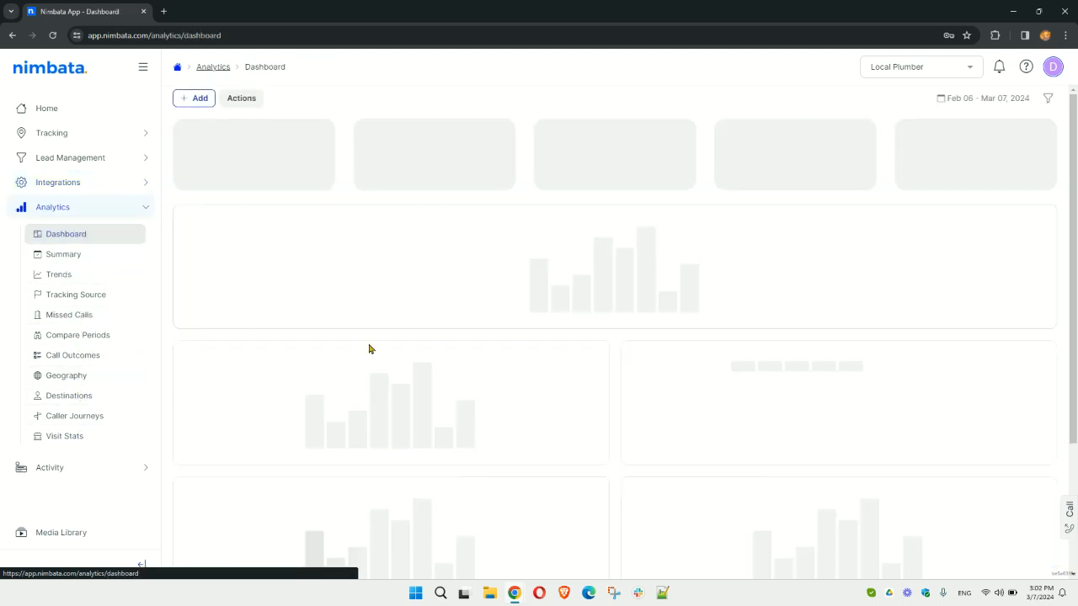
{"action": "left_click_drag", "start_coordinate": [1075, 132], "coordinate": [1074, 91]}
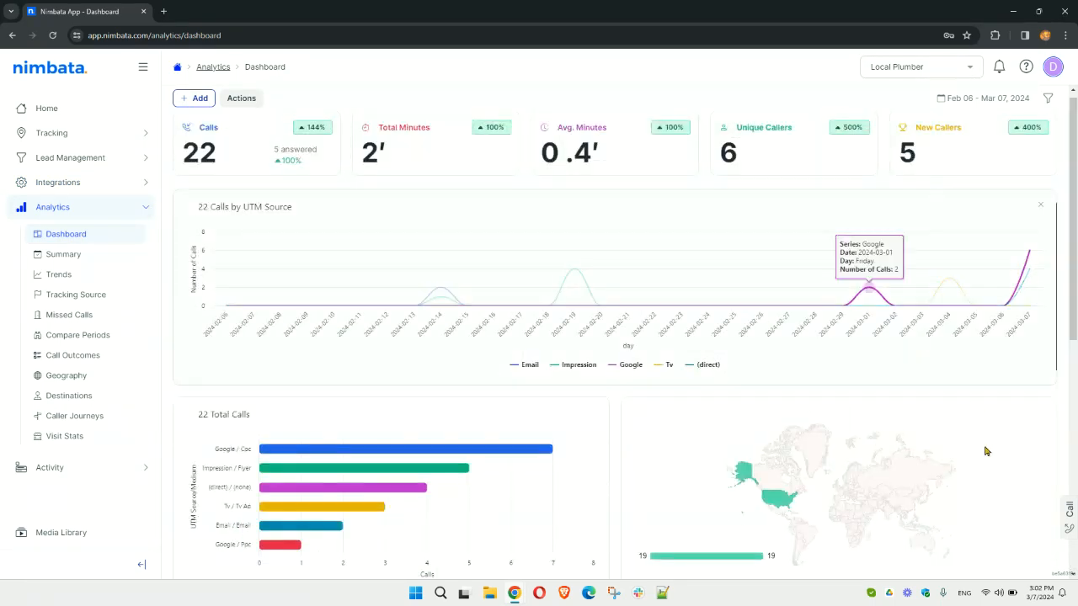
- Add the Total missed calls report by Tracking Num Source to the dashboard
{"action": "left_click", "coordinate": [193, 99]}
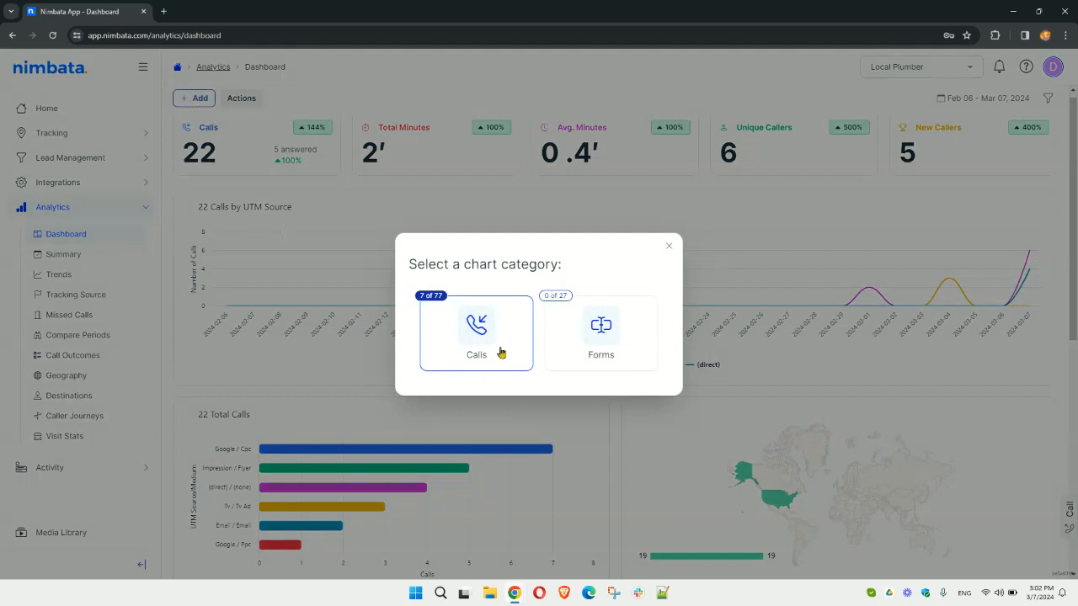
{"action": "left_click", "coordinate": [496, 348]}
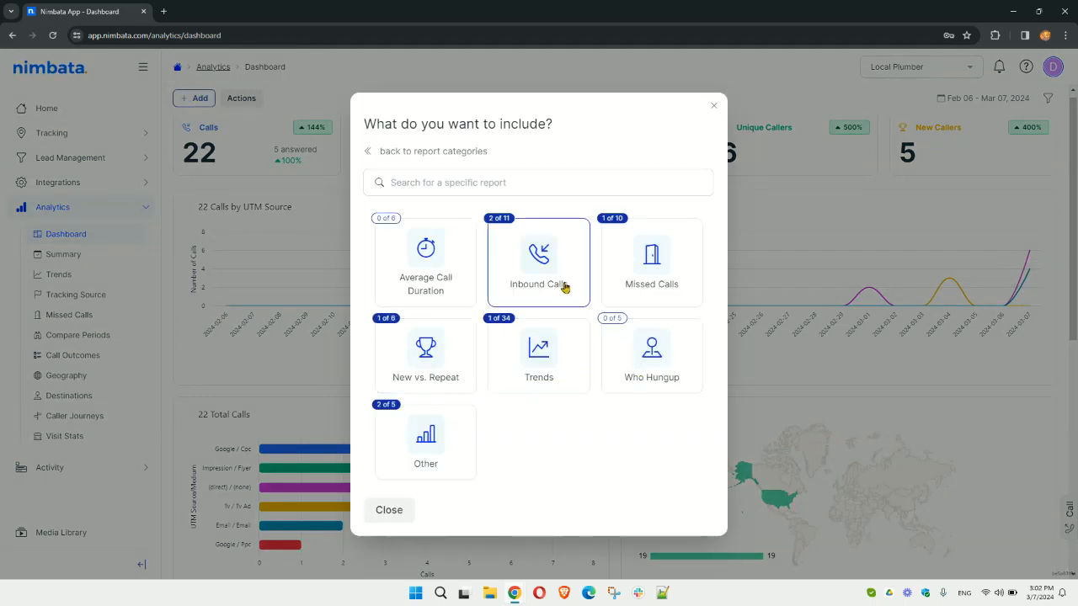
{"action": "left_click", "coordinate": [633, 274]}
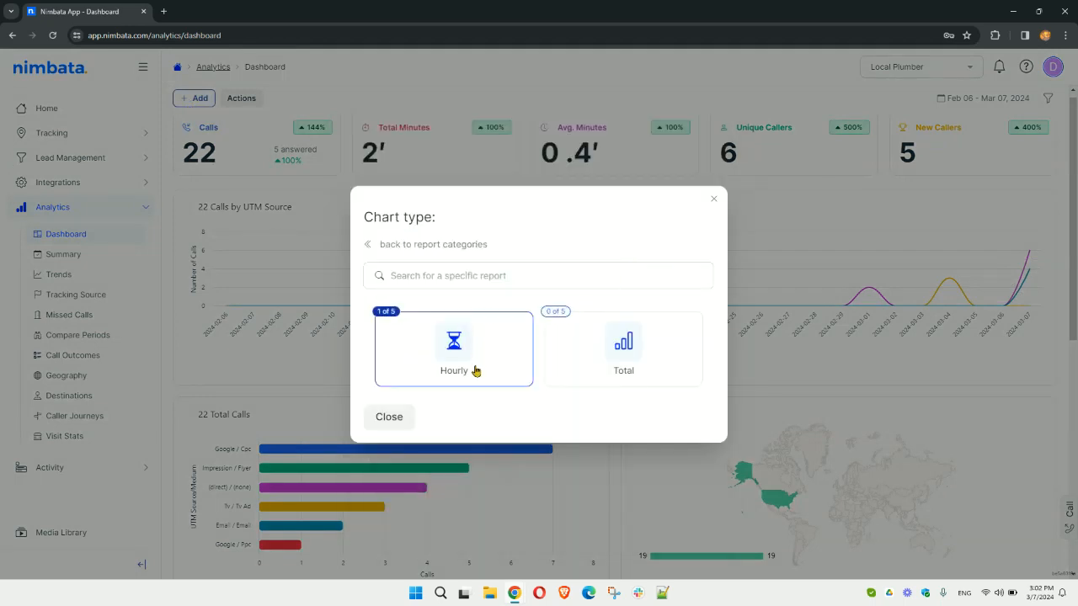
{"action": "left_click", "coordinate": [621, 349]}
{"action": "left_click", "coordinate": [641, 316]}
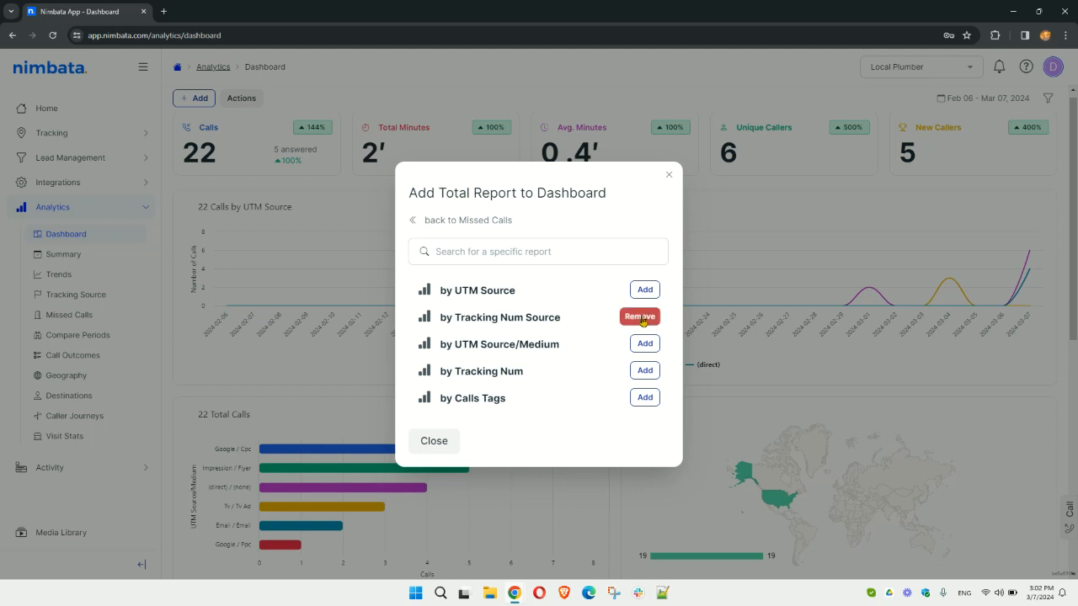
{"action": "left_click", "coordinate": [435, 439]}
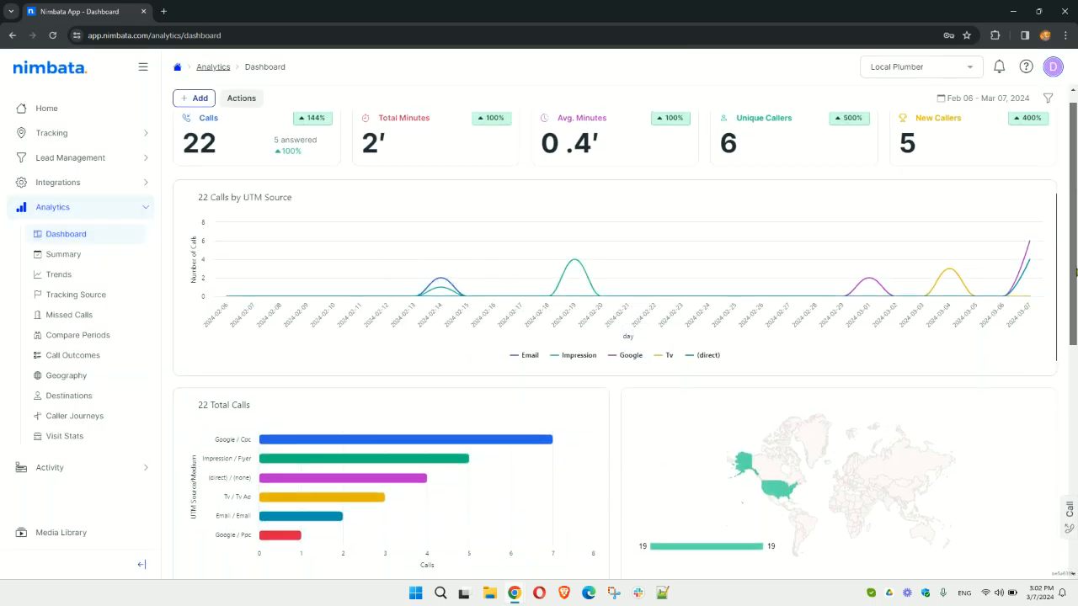
- Examine the Missed Calls by Source chart and the other charts across the dashboard
{"action": "scroll", "coordinate": [851, 407], "scroll_direction": "down", "scroll_amount": 5}
{"action": "left_click_drag", "start_coordinate": [736, 373], "coordinate": [758, 393]}
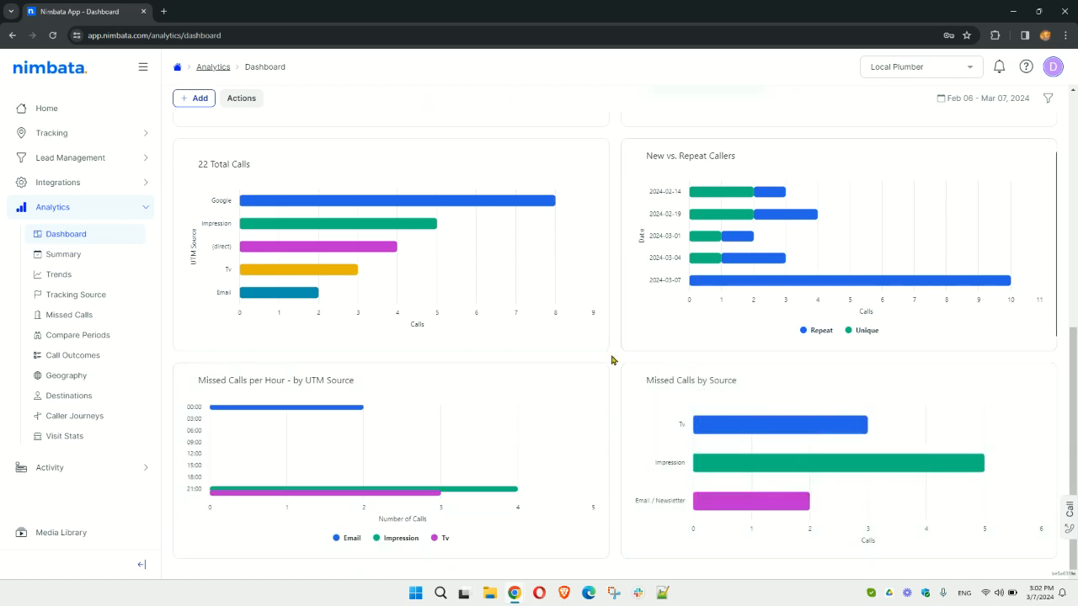
{"action": "scroll", "coordinate": [606, 371], "scroll_direction": "up", "scroll_amount": 5}
{"action": "scroll", "coordinate": [476, 395], "scroll_direction": "up", "scroll_amount": 1}
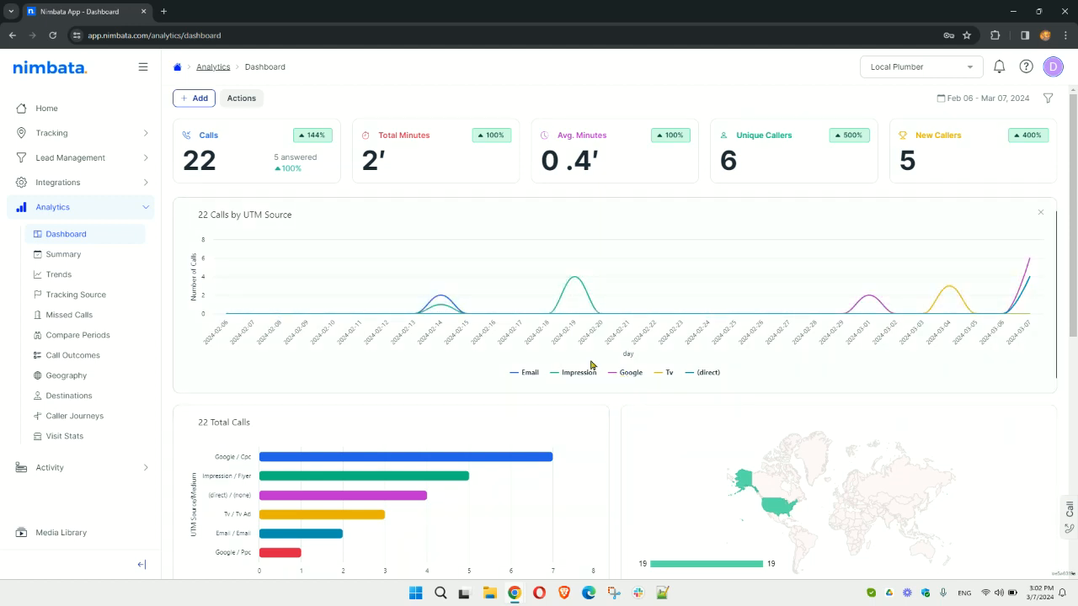
{"action": "left_click", "coordinate": [132, 211]}
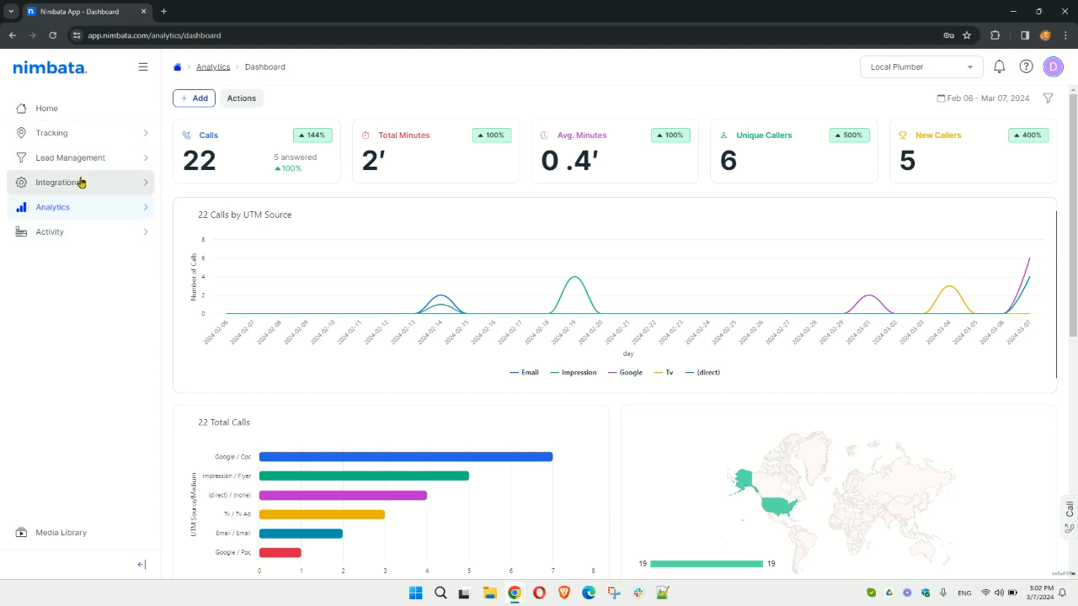
- Open the integrations management list to check each integration's status and trigger, and go on to the overview of all call tracking integrations
{"action": "left_click", "coordinate": [81, 182]}
{"action": "left_click", "coordinate": [59, 209]}
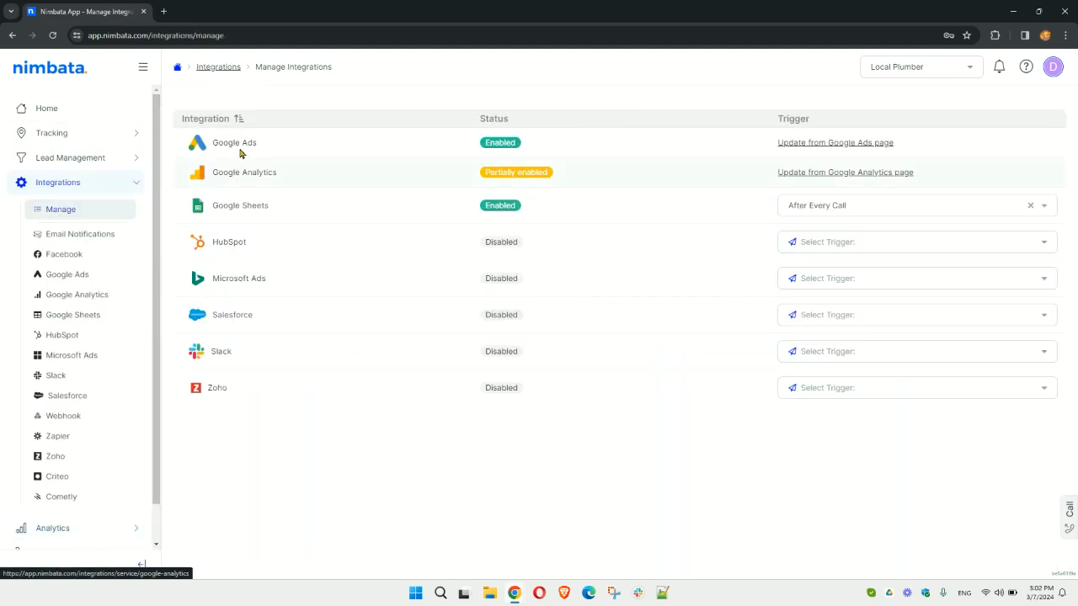
{"action": "left_click", "coordinate": [228, 68]}
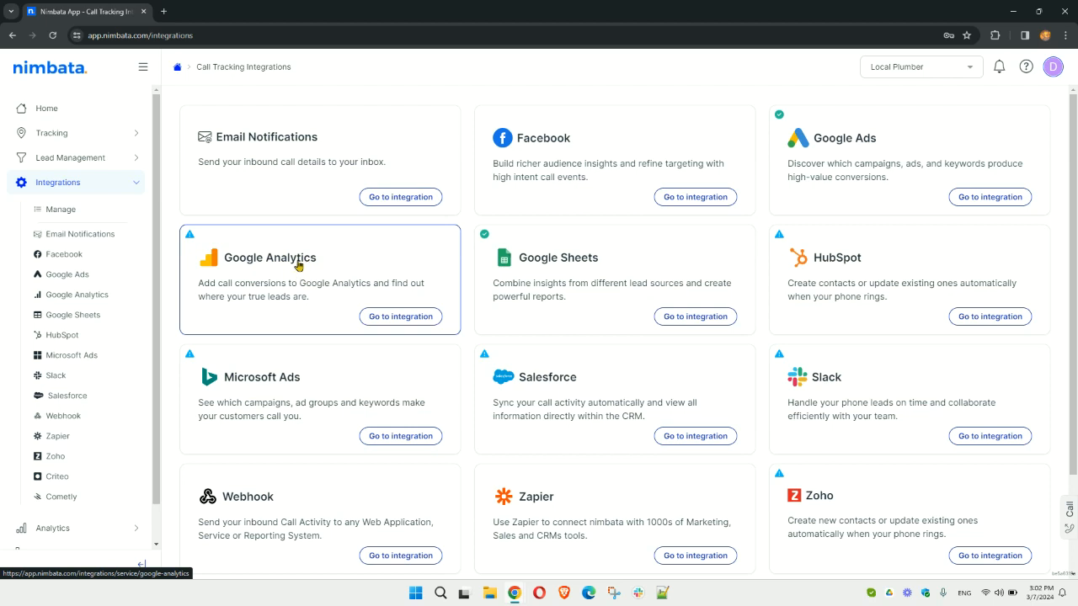
- Open the Google Sheets integration and examine its trigger, file setup, available fields and Gsheet columns
{"action": "left_click", "coordinate": [571, 258]}
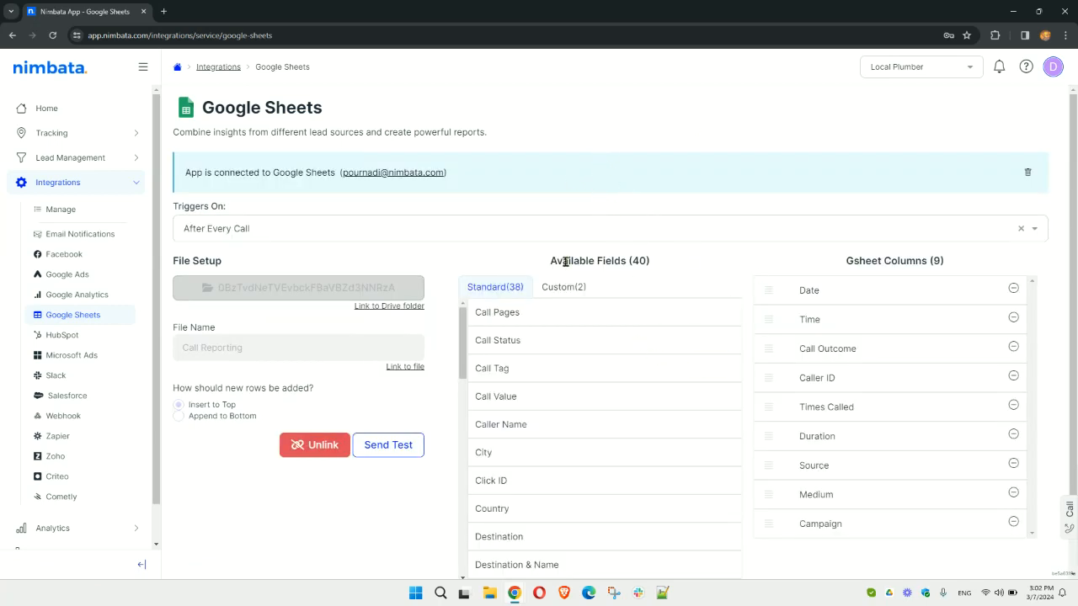
{"action": "scroll", "coordinate": [725, 290], "scroll_direction": "down", "scroll_amount": 1}
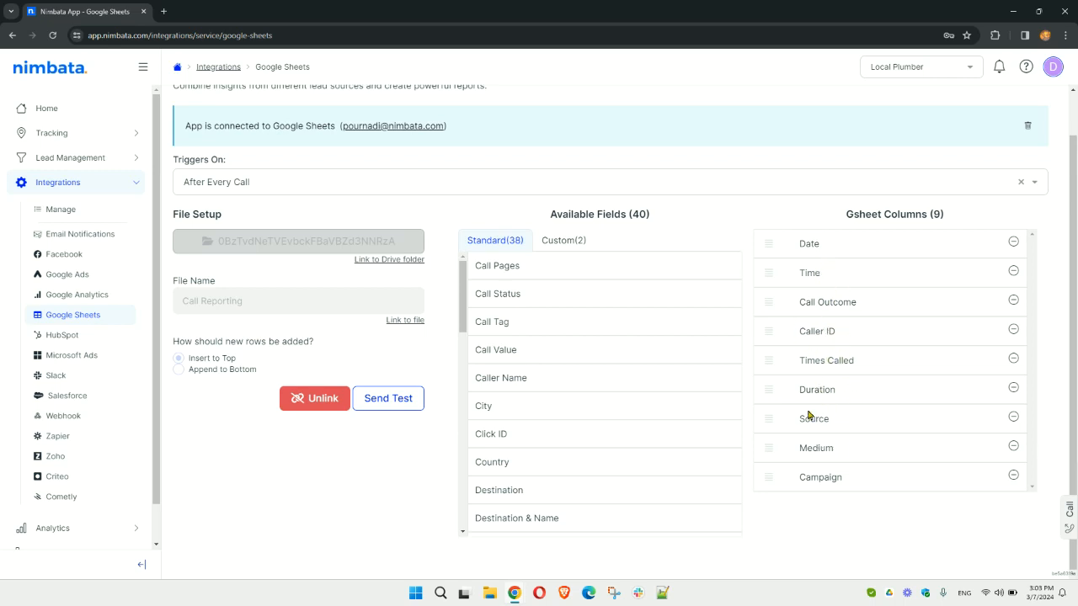
{"action": "scroll", "coordinate": [606, 430], "scroll_direction": "down", "scroll_amount": 3}
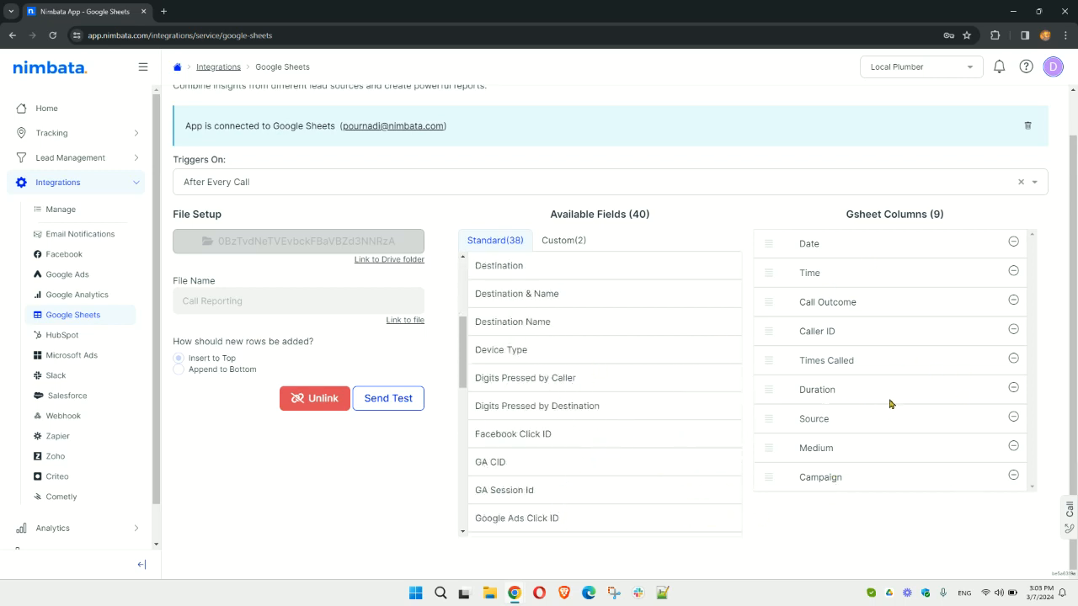
{"action": "scroll", "coordinate": [858, 396], "scroll_direction": "up", "scroll_amount": 1}
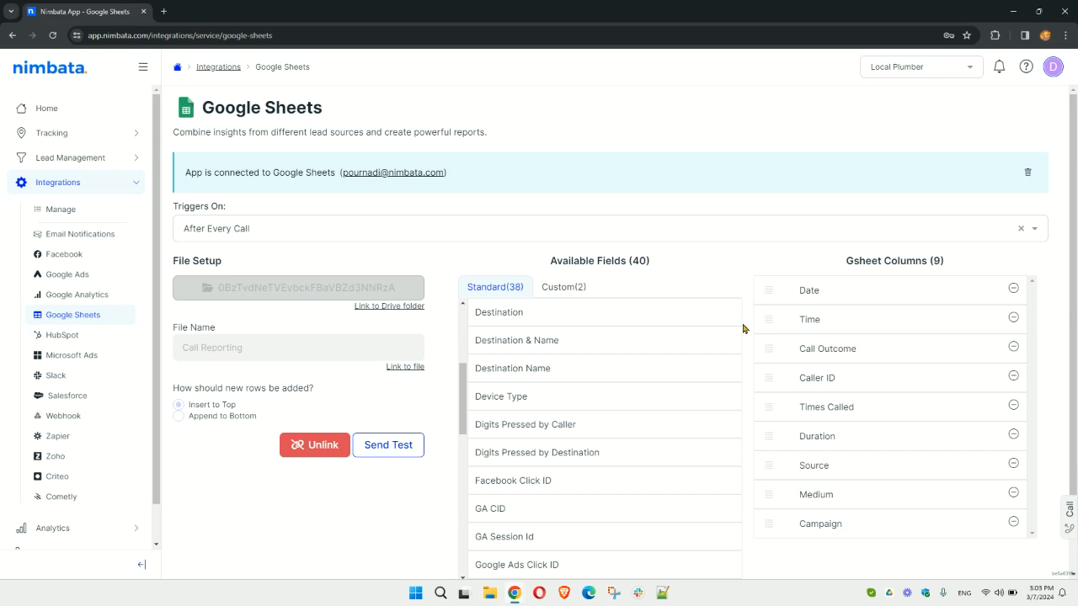
- Return to the integrations management list, look over the full overview of available integrations, and collapse the integrations navigation
{"action": "left_click", "coordinate": [55, 209]}
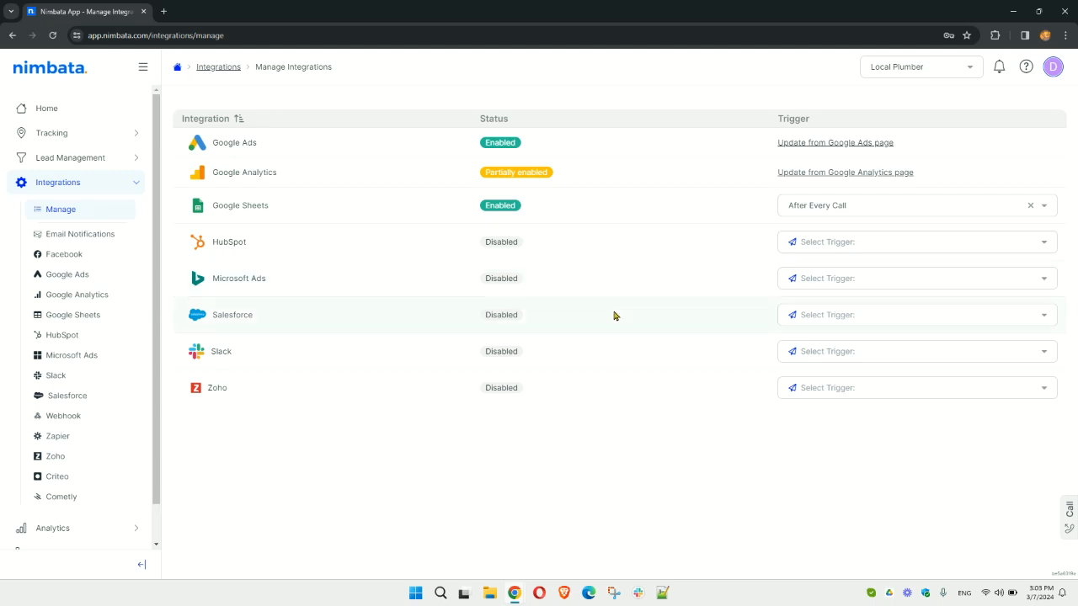
{"action": "left_click", "coordinate": [224, 69]}
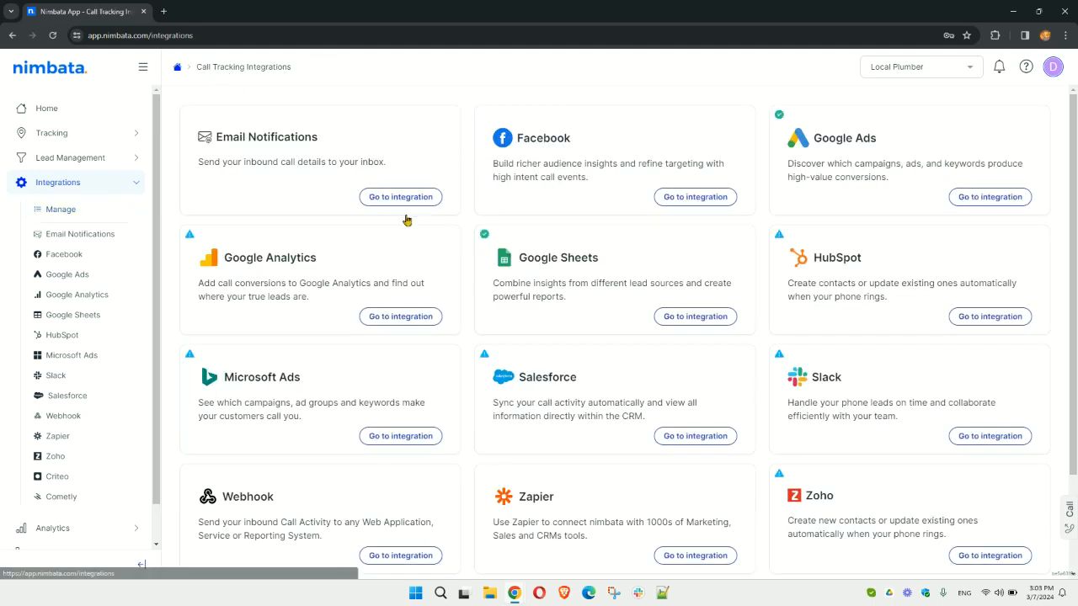
{"action": "scroll", "coordinate": [648, 454], "scroll_direction": "down", "scroll_amount": 2}
{"action": "scroll", "coordinate": [640, 379], "scroll_direction": "up", "scroll_amount": 2}
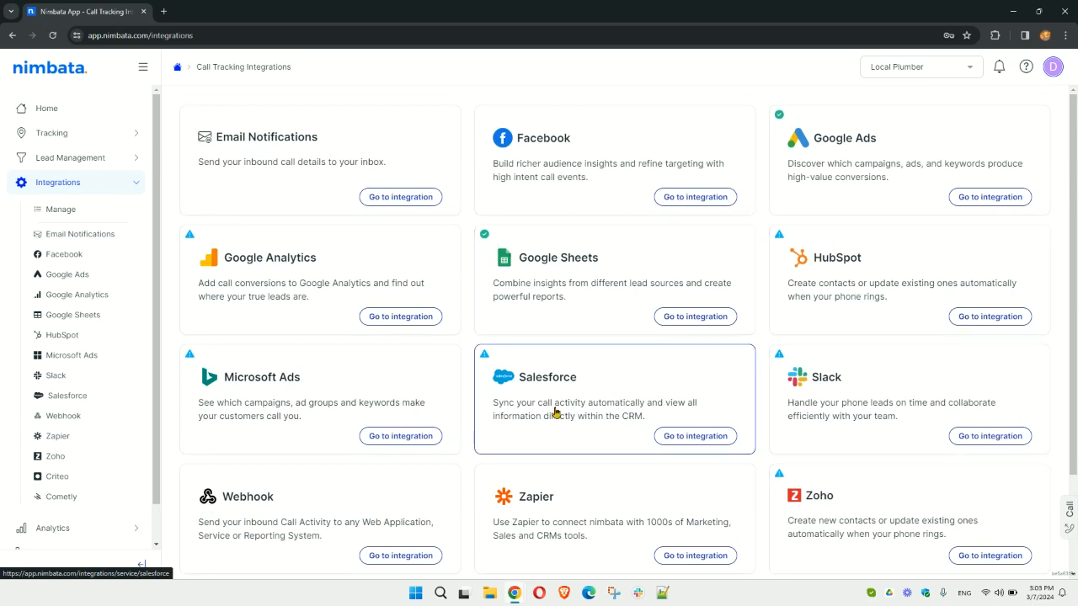
{"action": "left_click", "coordinate": [130, 186]}
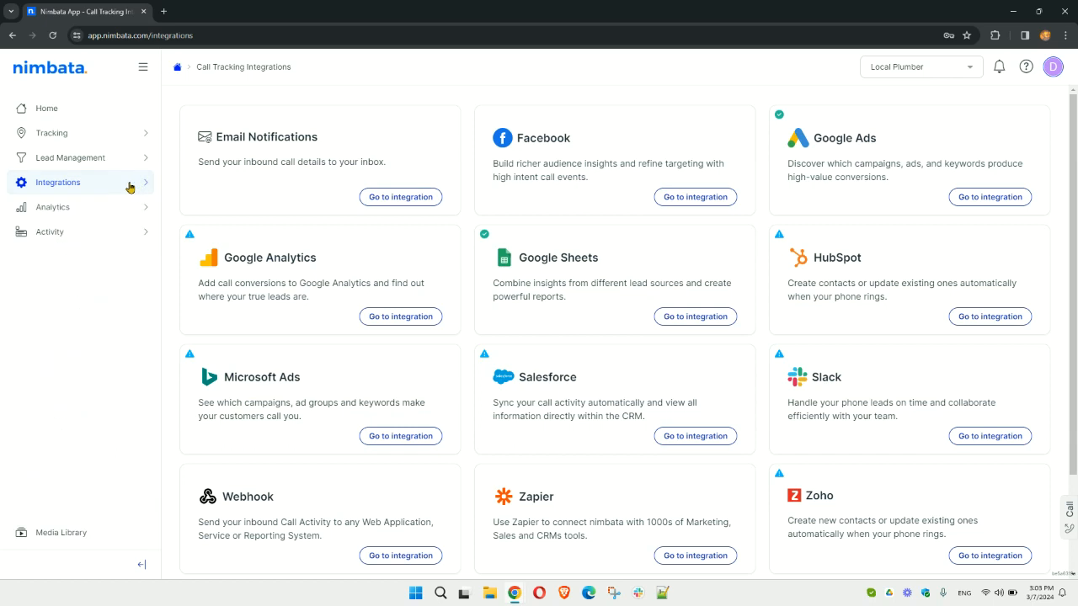